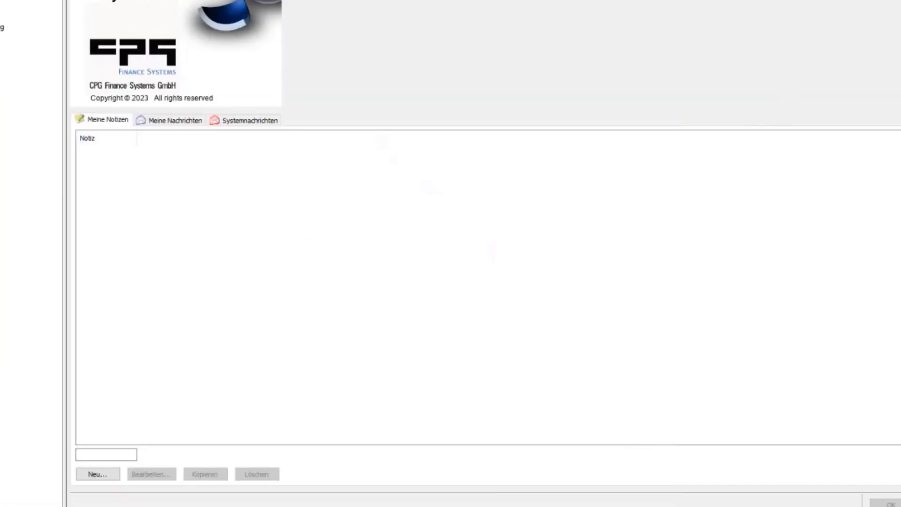
Step: Show the SEPA/SCTInst/SWIFT-MX payment information under Service and sort the incoming files by Typ in ascending order
left_click(20, 230)
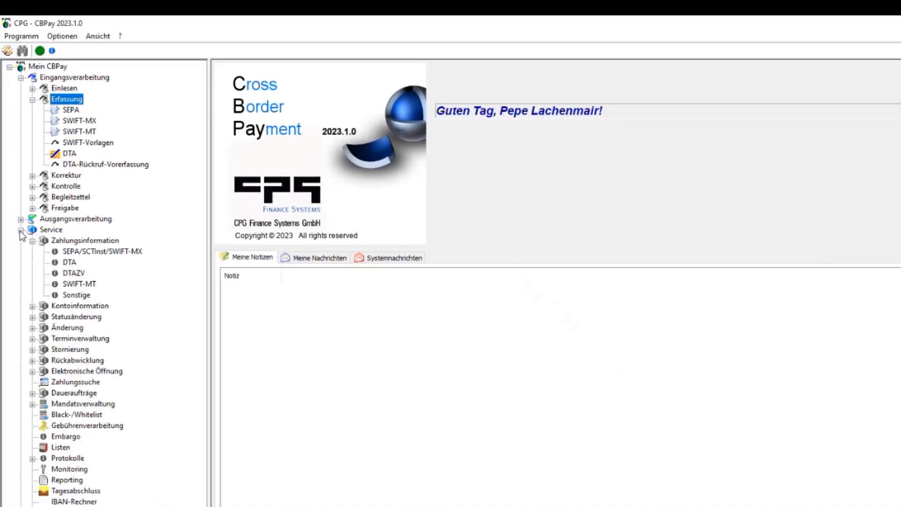
left_click(77, 251)
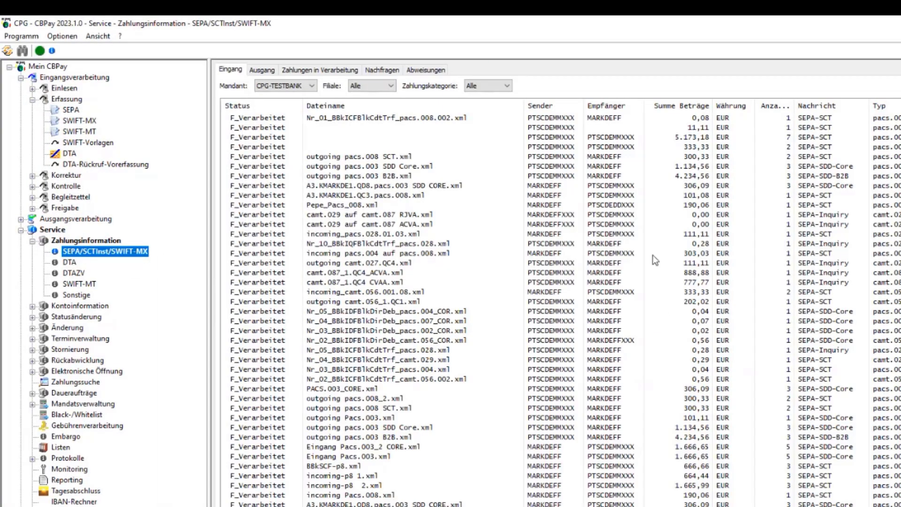
left_click(894, 106)
left_click(894, 106)
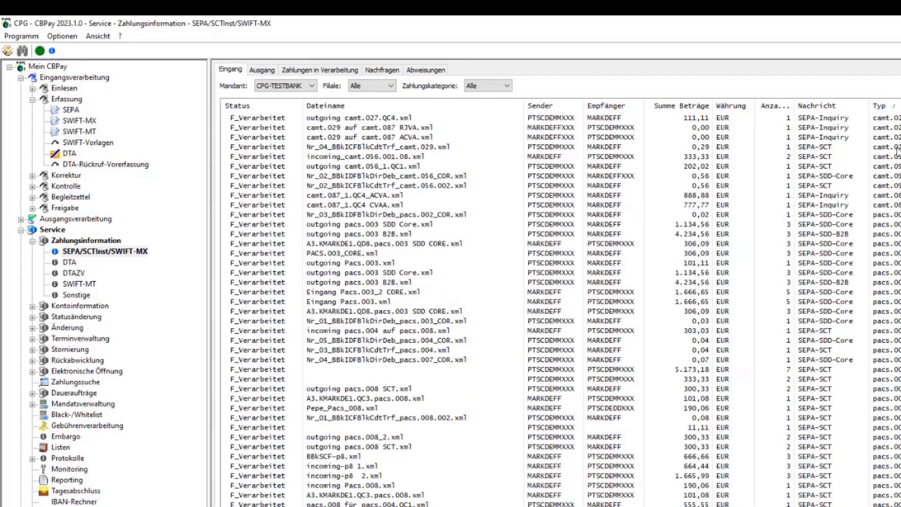
Step: Examine the message types of the pacs.003 entries, comparing the two outgoing SDD Core and B2B files with the A3.KMARKDE1.QD8 file
left_click(893, 244)
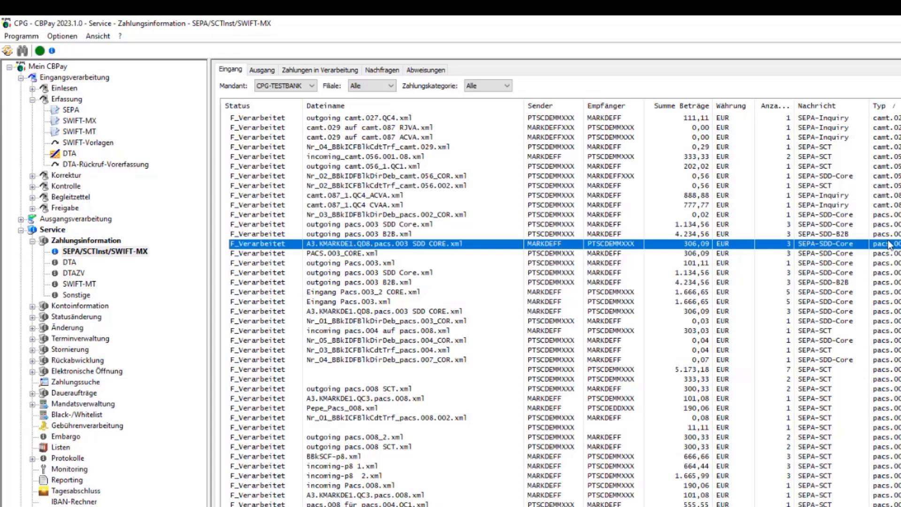
left_click(890, 235)
left_click(890, 226)
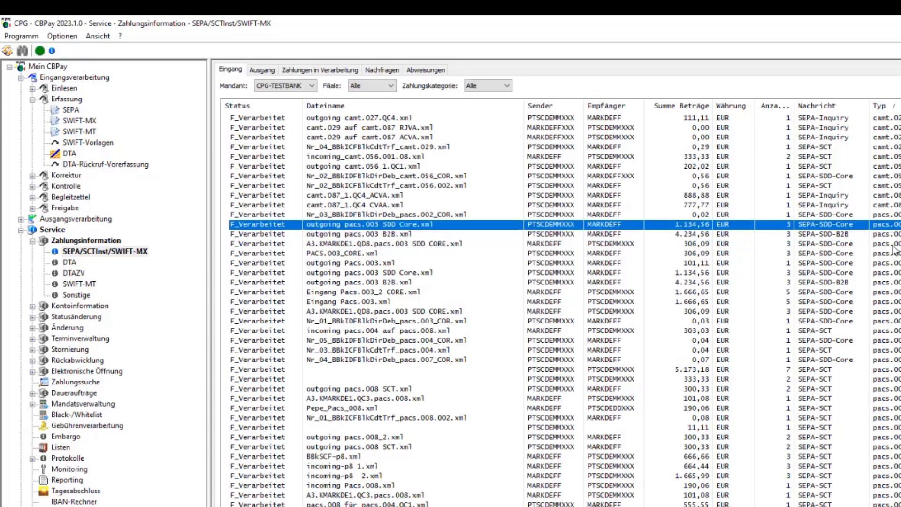
left_click(893, 245)
left_click(888, 235)
left_click(890, 226)
left_click(888, 236)
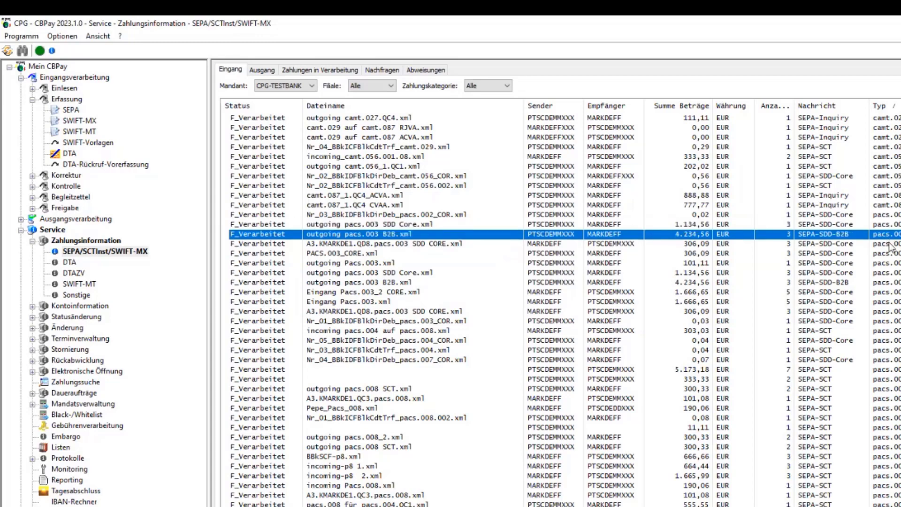
left_click(891, 244)
left_click(888, 234)
left_click(888, 225)
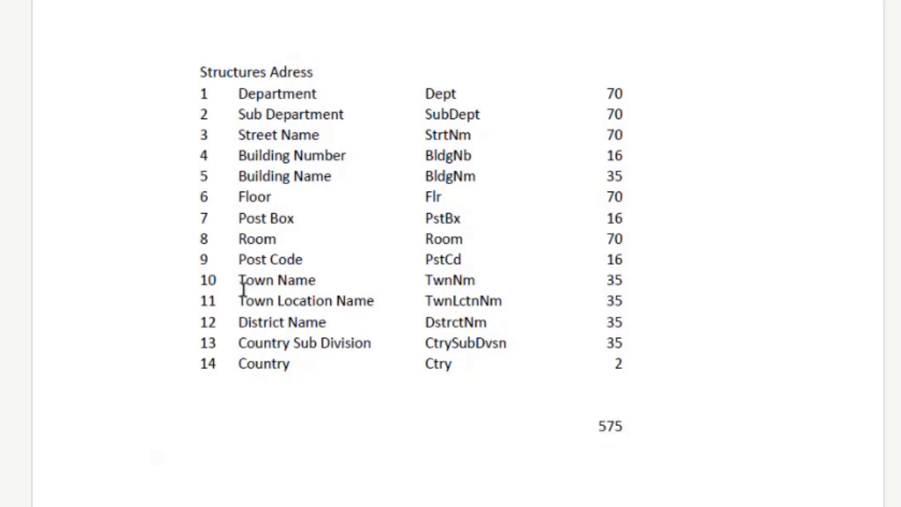
Step: In the structured address PDF in Adobe Acrobat, review the town, country, street, building, floor and post box rows, and return to CBPay
left_click_drag(239, 283, 641, 281)
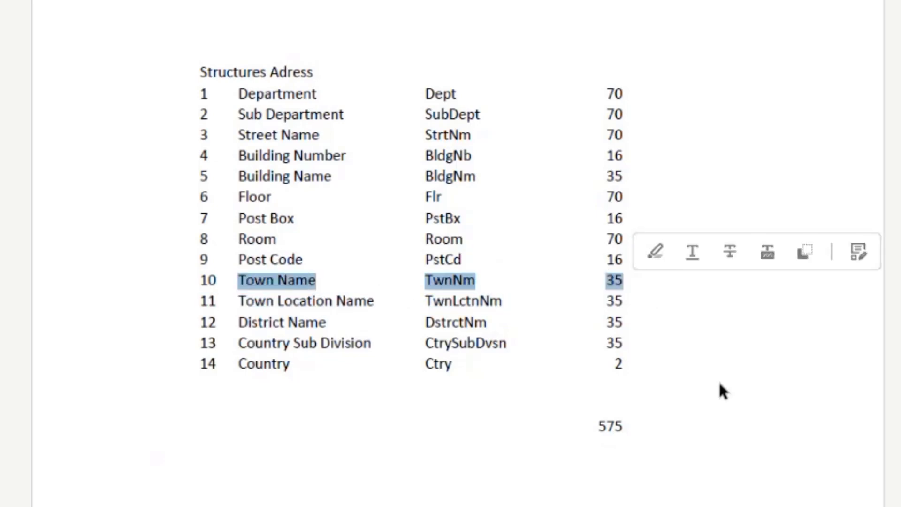
left_click_drag(247, 364, 602, 370)
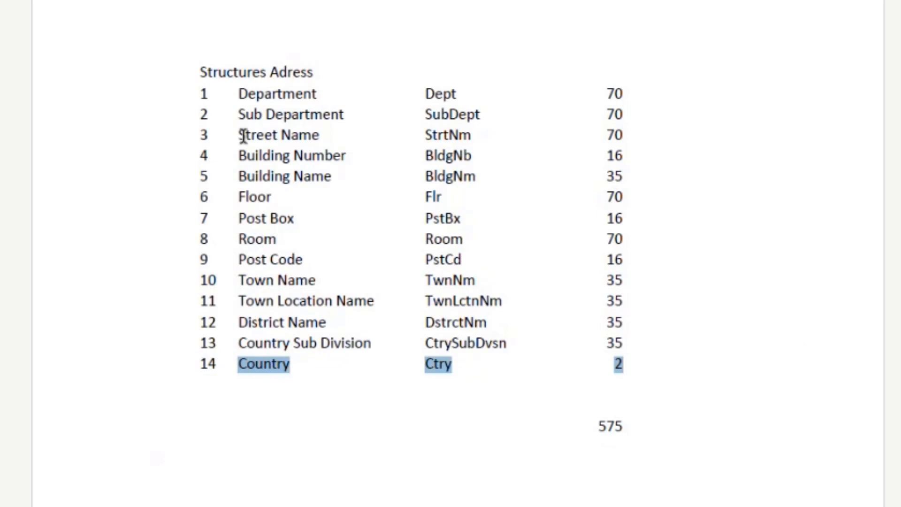
left_click_drag(239, 135, 631, 139)
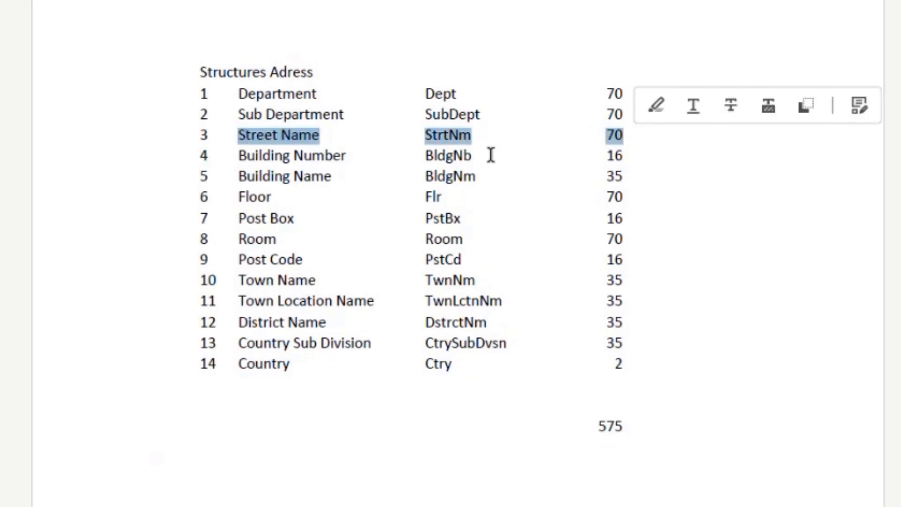
left_click_drag(241, 156, 635, 172)
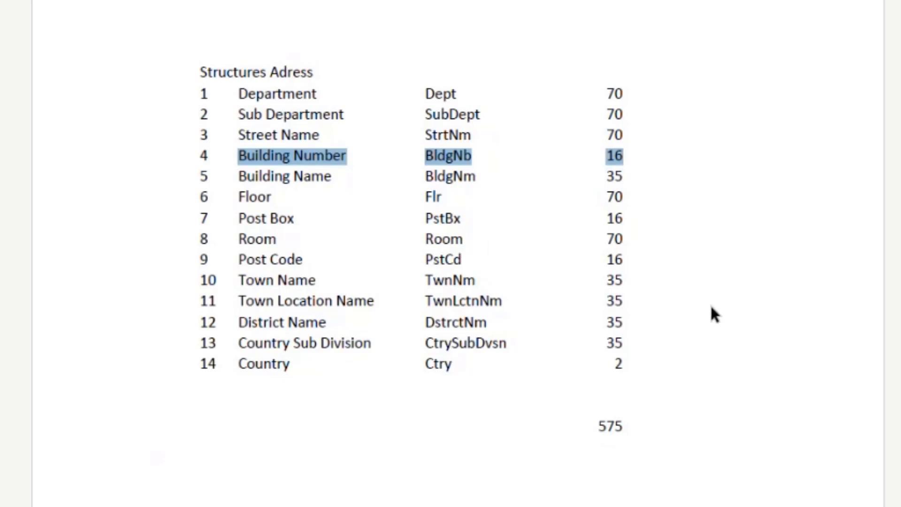
left_click_drag(237, 176, 332, 177)
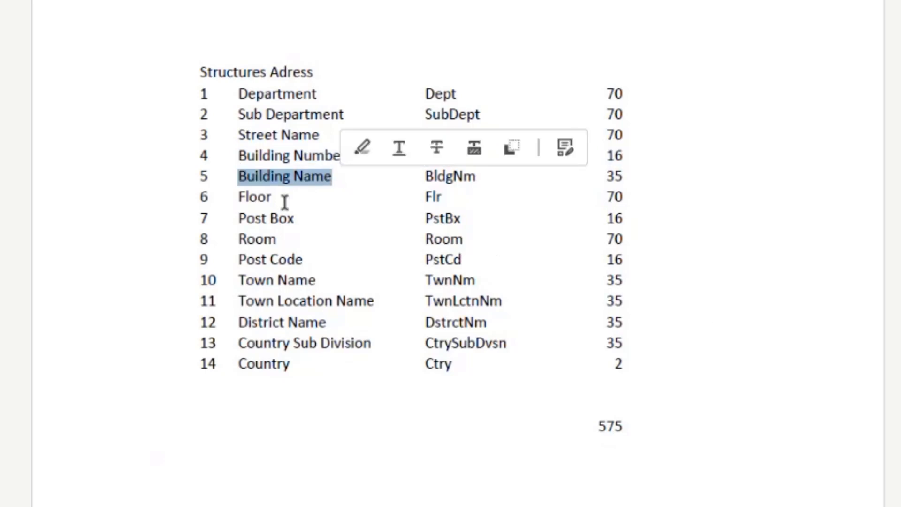
left_click_drag(241, 202, 282, 202)
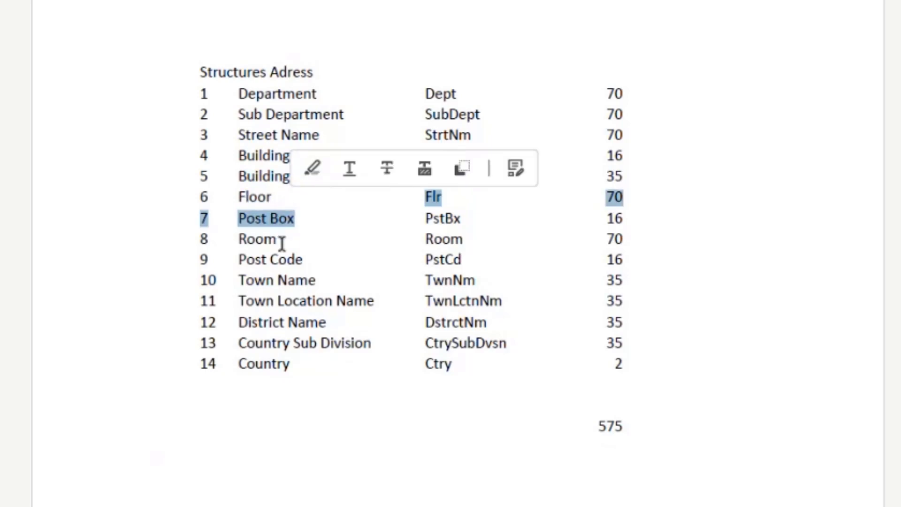
left_click(282, 242)
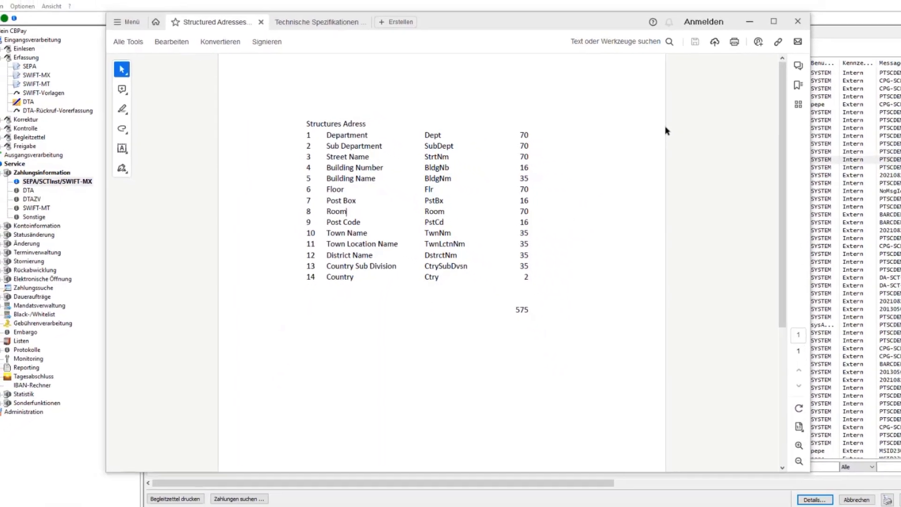
left_click(737, 28)
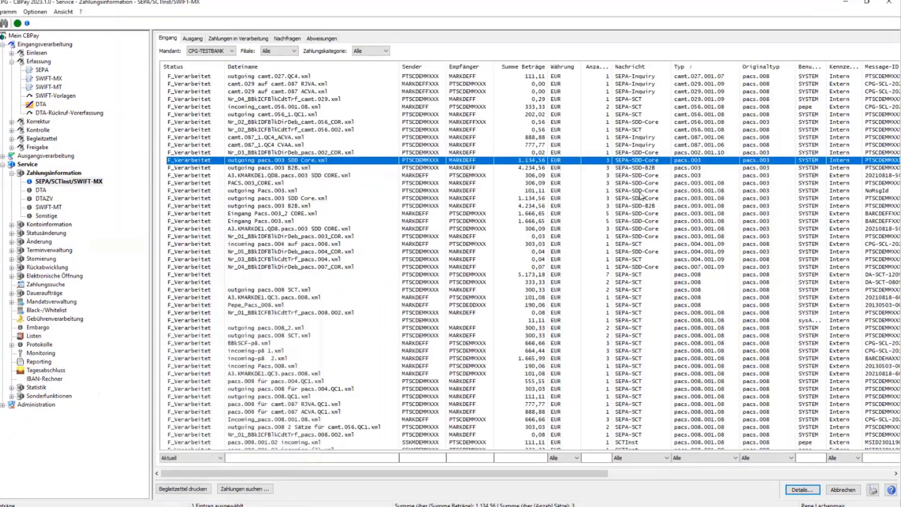
Step: Start capturing a SEPA record for message type SCT Gutschrift Bank and examine the two unstructured address lines of the Auftraggeber
left_click(41, 71)
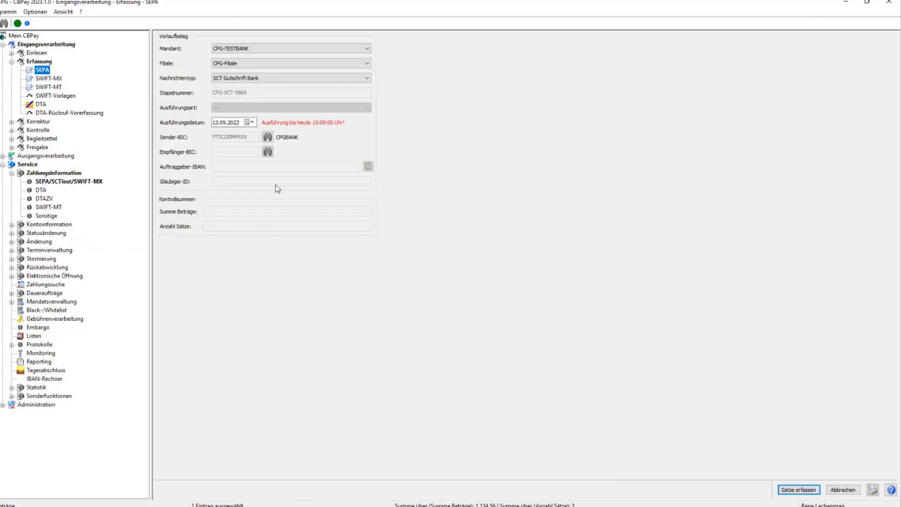
left_click(798, 489)
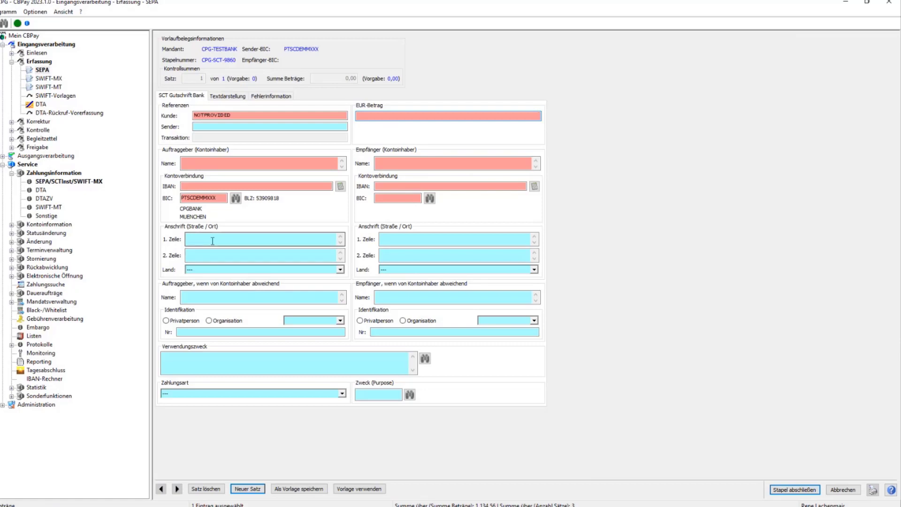
left_click(209, 256)
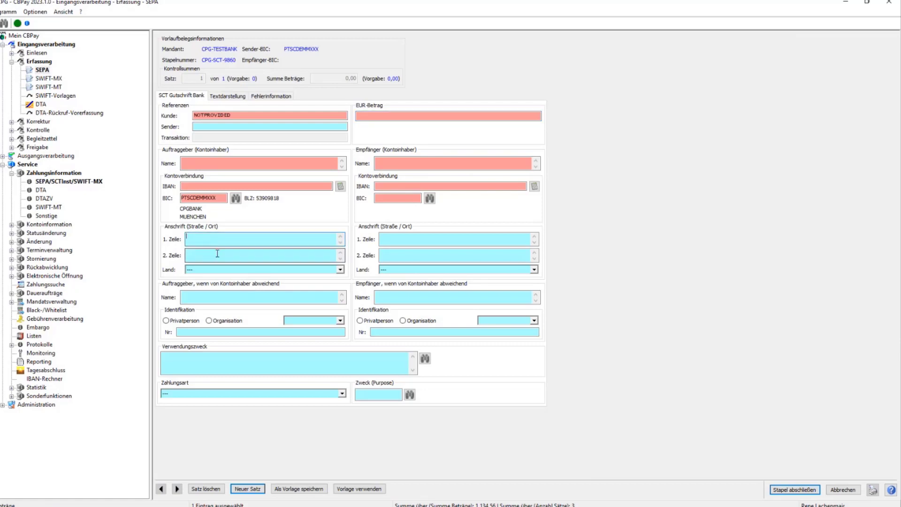
left_click(210, 237)
left_click(209, 254)
left_click(200, 240)
Step: Discard the SEPA record without saving, close the capture form and return to the SEPA/SCTInst/SWIFT-MX payment information
left_click(843, 490)
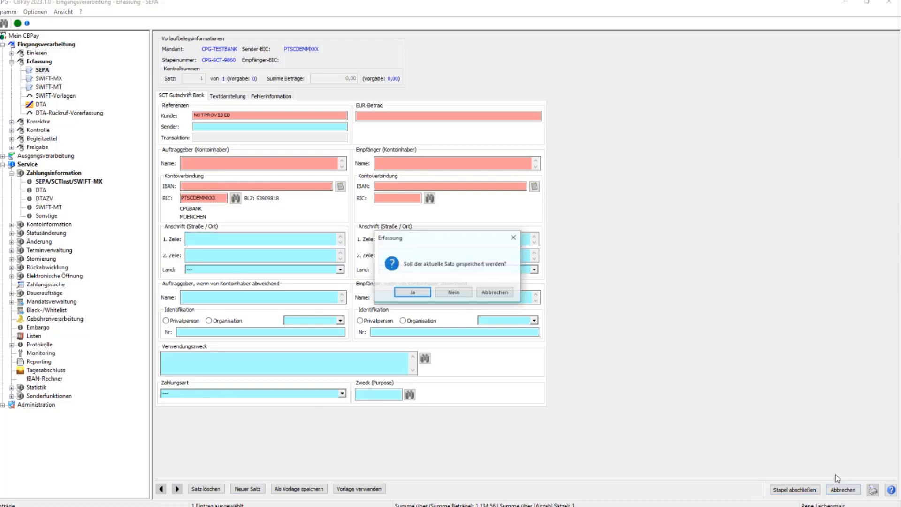
left_click(452, 294)
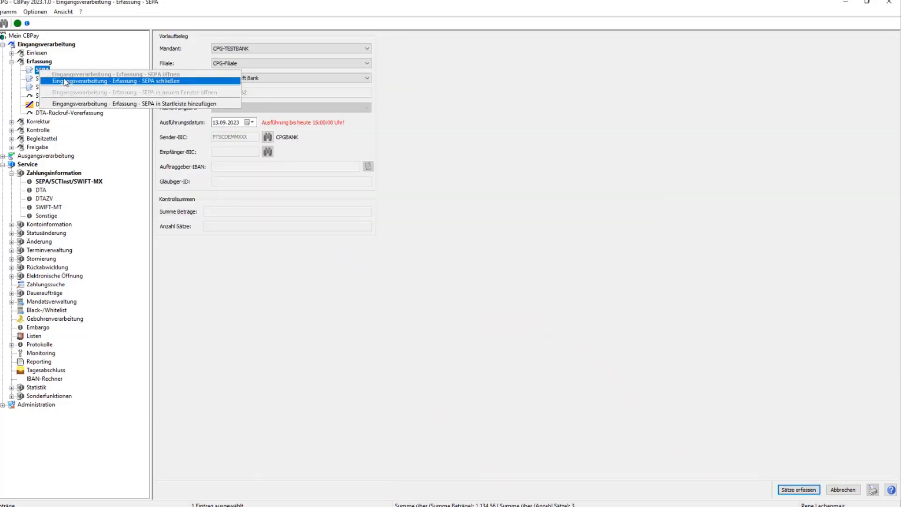
left_click(69, 181)
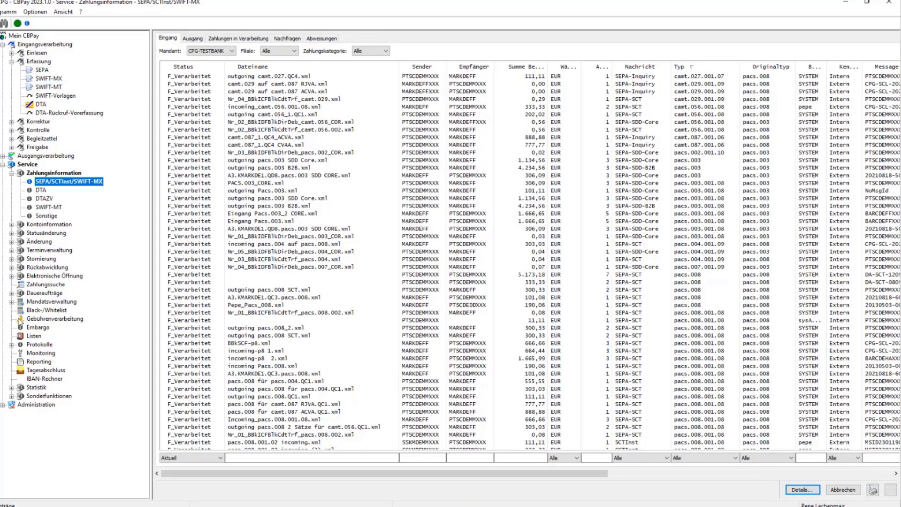
Step: In the Erfassung administration, compare the SWIFT-MX/MT parameters, enable Strukturierte Adresse for SEPA with Mandant CPG-TESTBANK and save
double_click(37, 405)
left_click(39, 361)
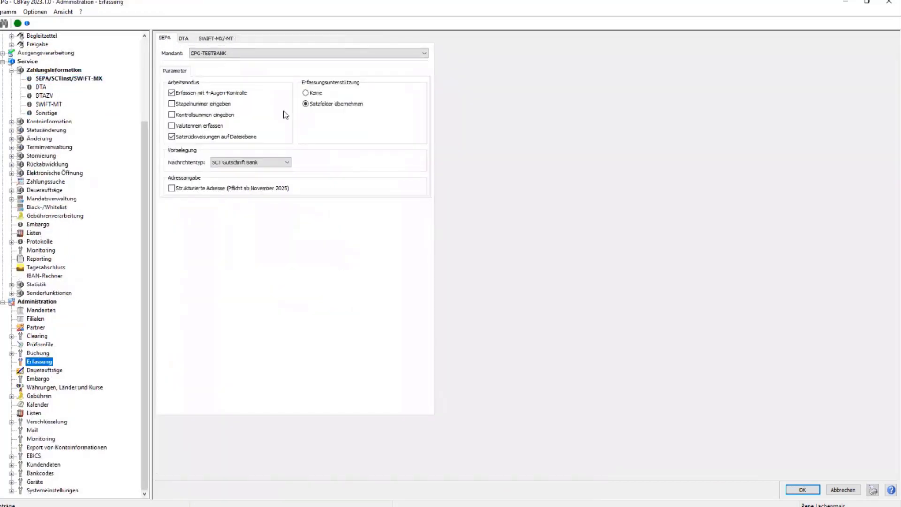
left_click(215, 39)
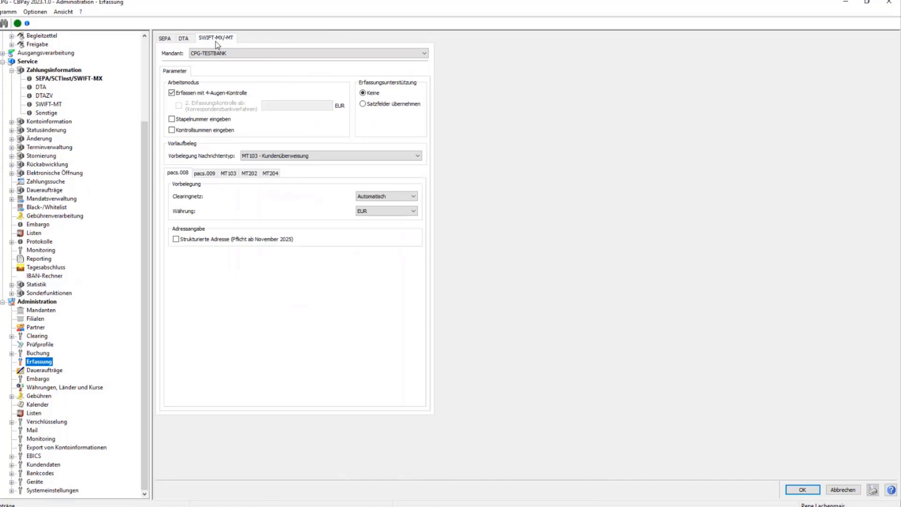
left_click(163, 41)
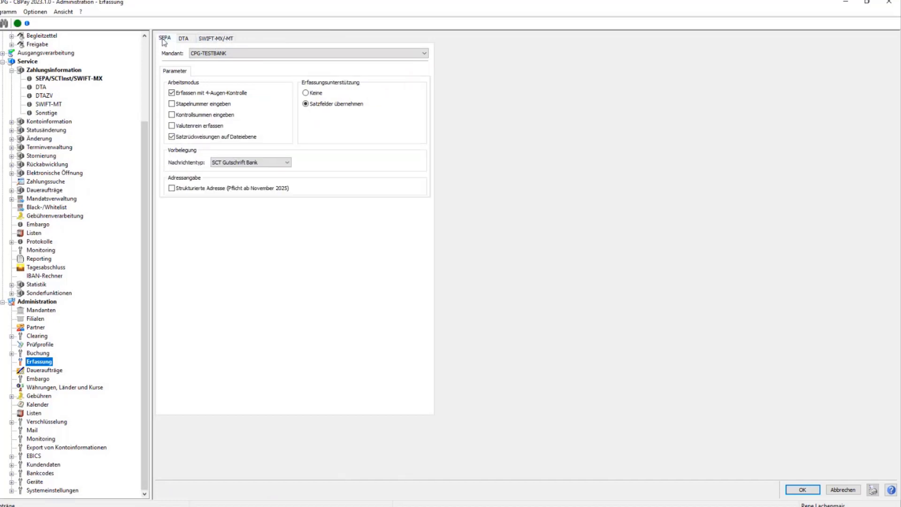
left_click(172, 189)
left_click(801, 489)
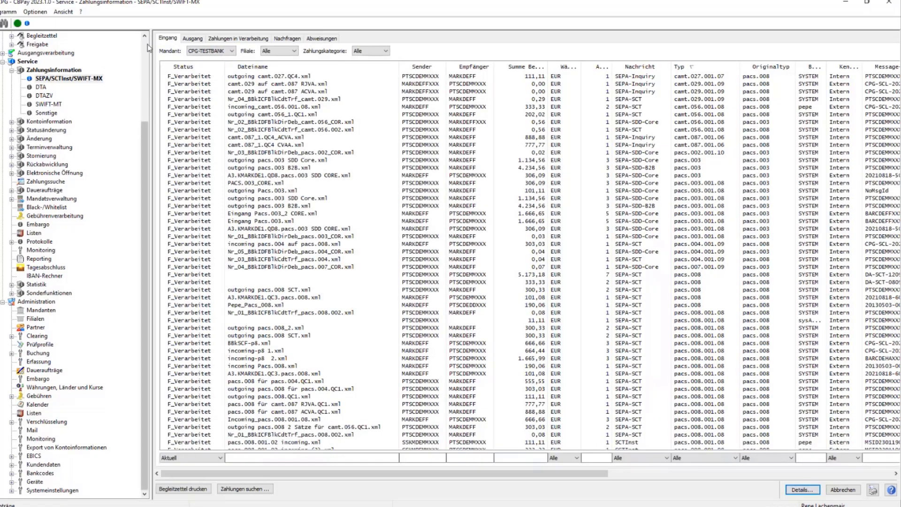
Step: Start another SEPA capture record, examine the Auftraggeber's structured street, number and town fields, and discard the record
left_click(147, 44)
left_click(42, 70)
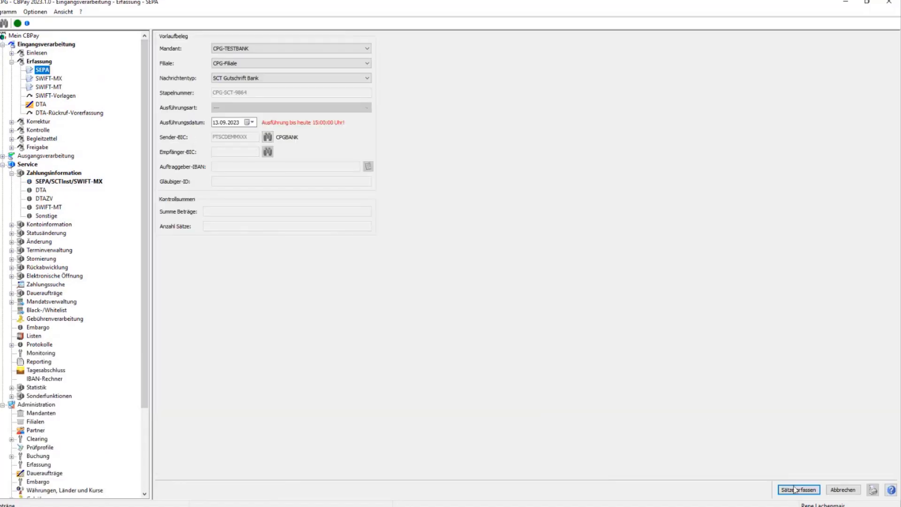
left_click(797, 490)
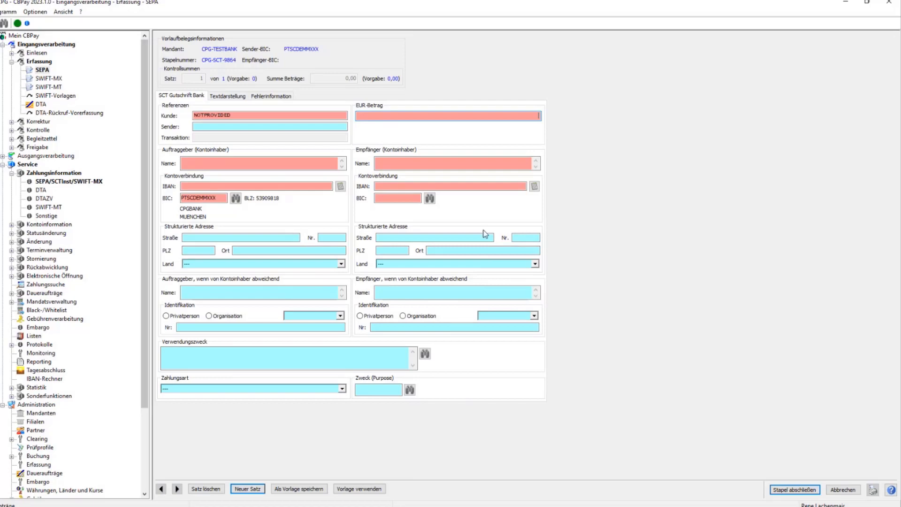
left_click(202, 237)
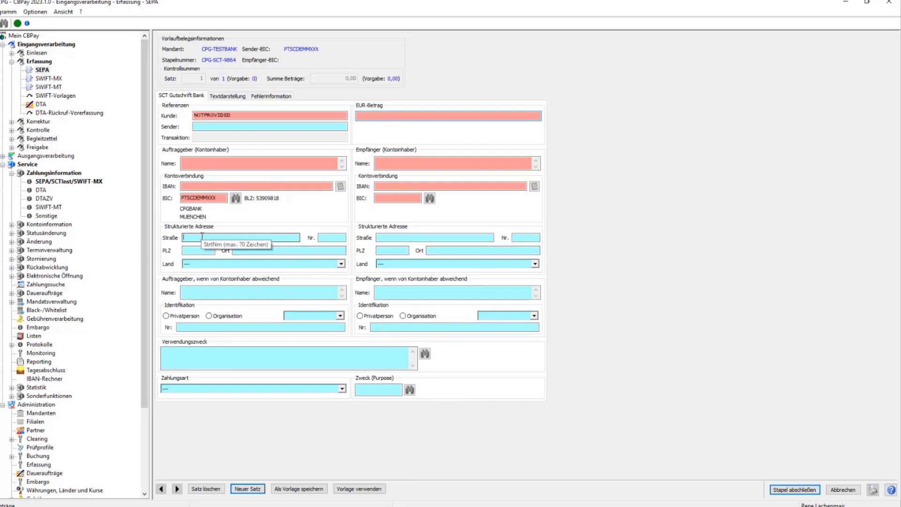
key("Tab")
key("Tab")
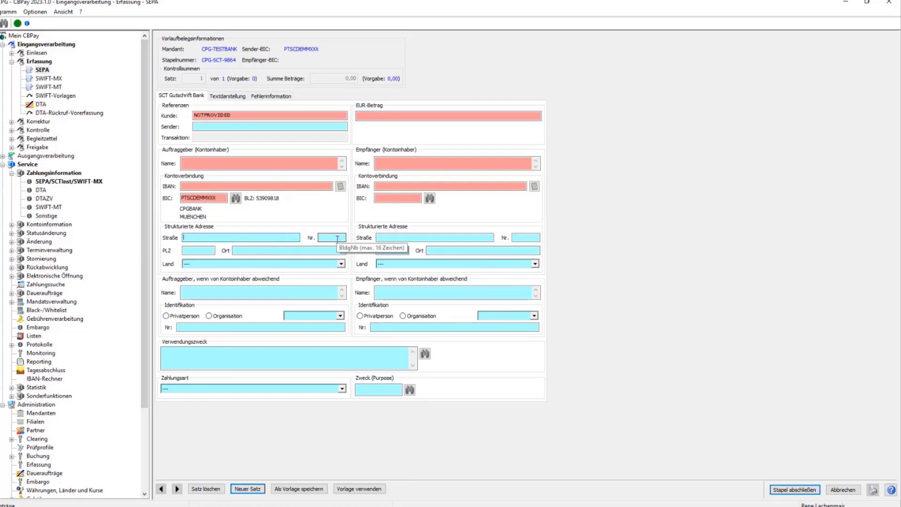
left_click(247, 250)
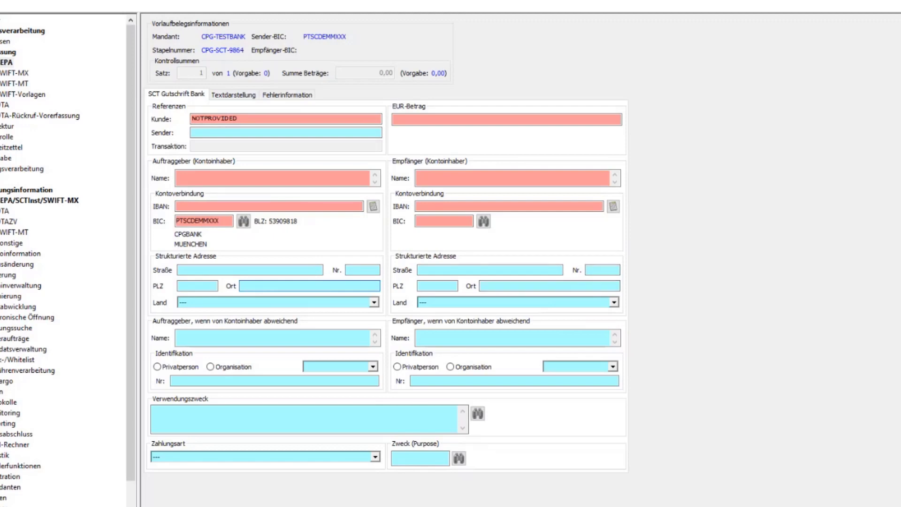
left_click(520, 337)
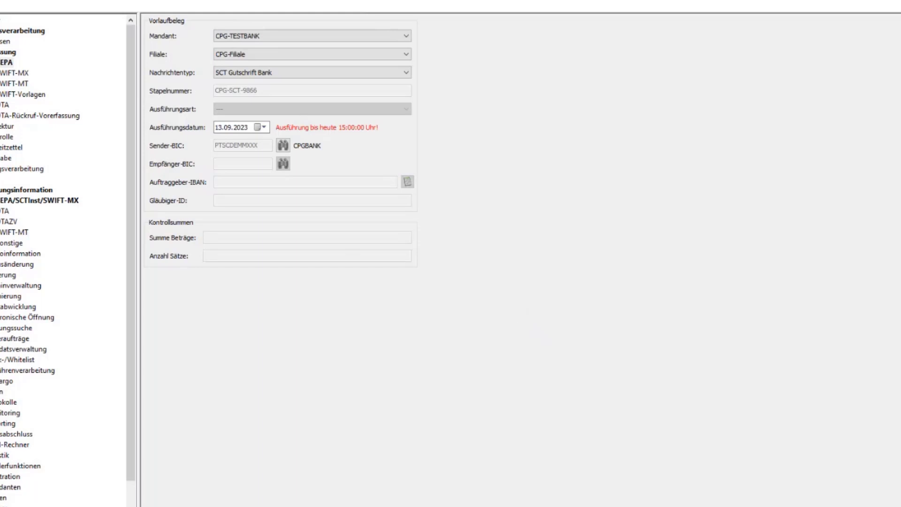
Step: Switch to the Structured Addresses PDF in Acrobat, examine the address elements including Floor, close that document and return to CBPay
key("alt+Tab")
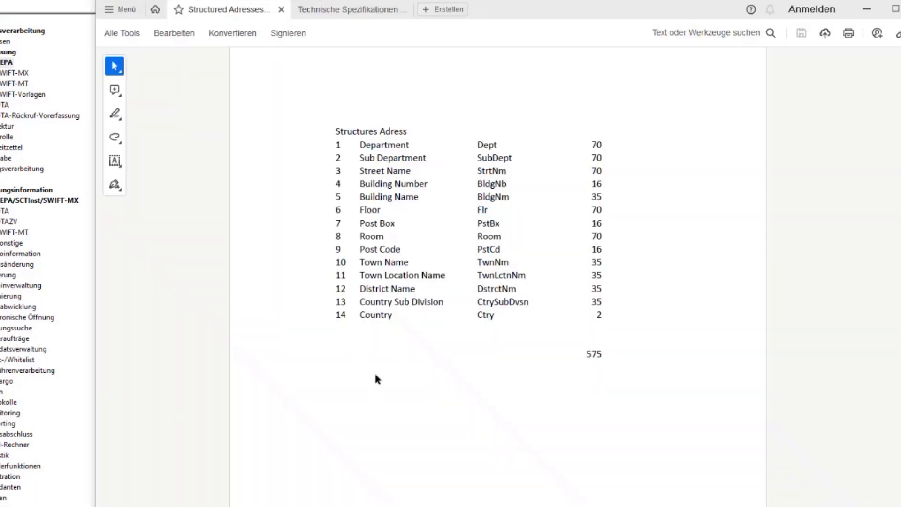
left_click_drag(360, 210, 581, 212)
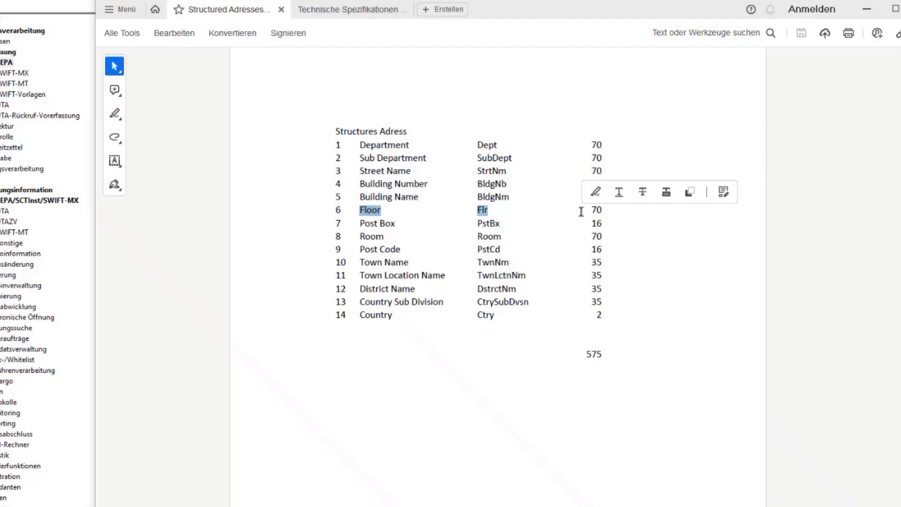
left_click(645, 252)
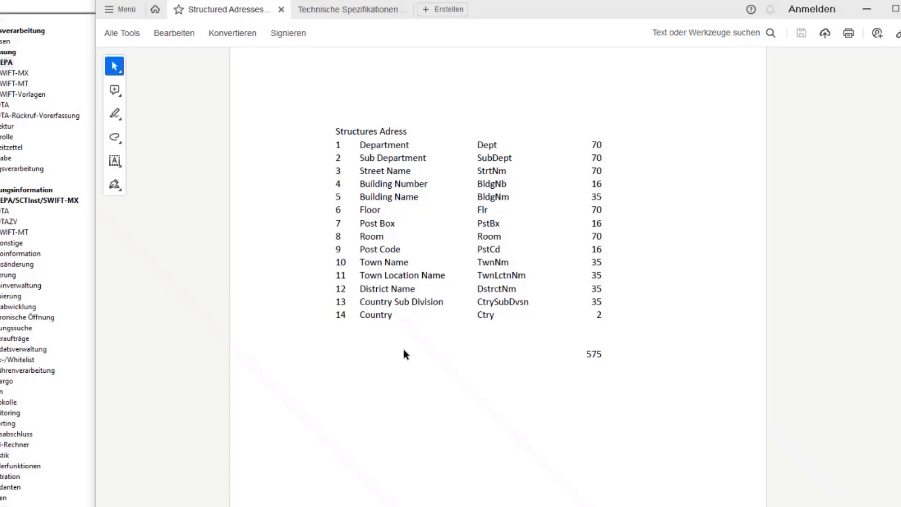
left_click(899, 9)
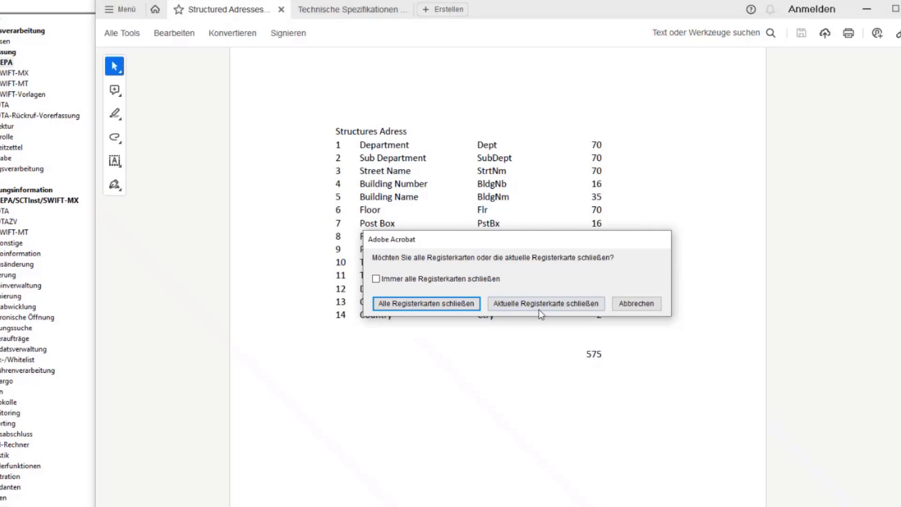
left_click(572, 304)
left_click(872, 13)
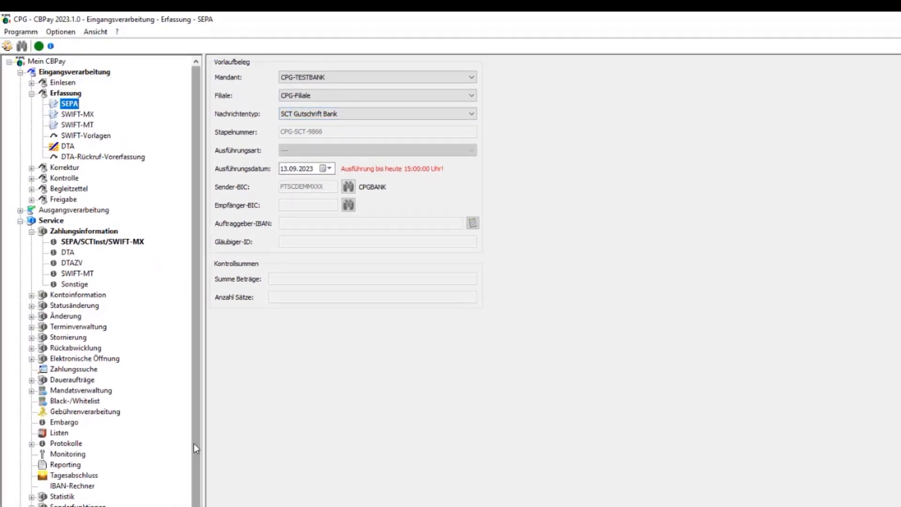
Step: In the Erfassung administration, switch the SEPA option Strukturierte Adresse (Pflicht ab November 2025) off and back on
scroll(98, 282, "down", 4)
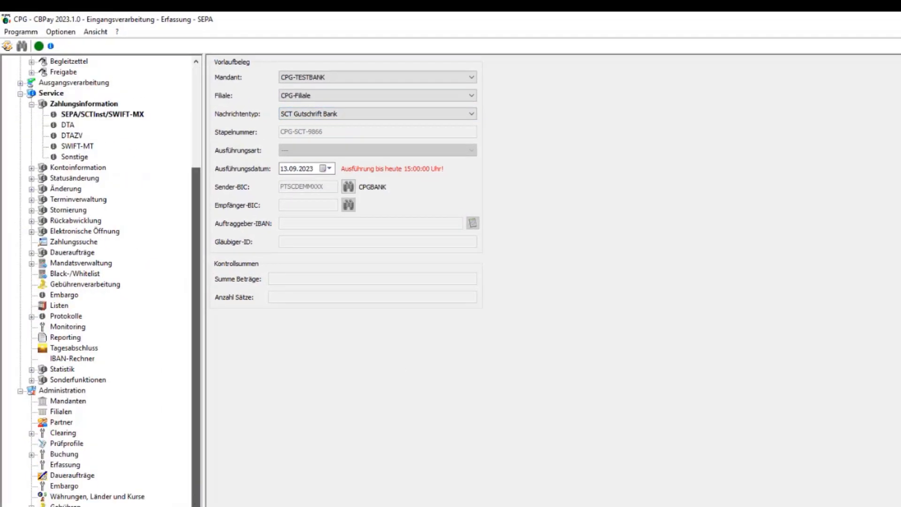
left_click(61, 465)
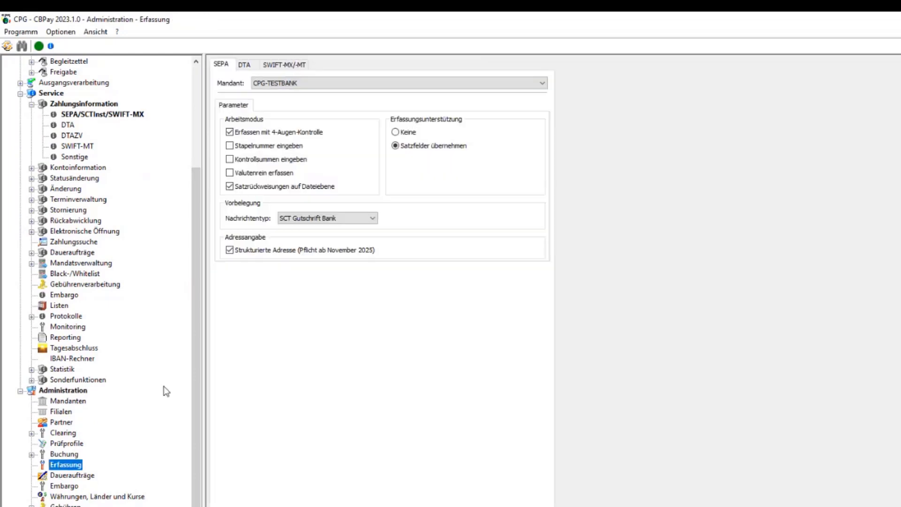
left_click(236, 252)
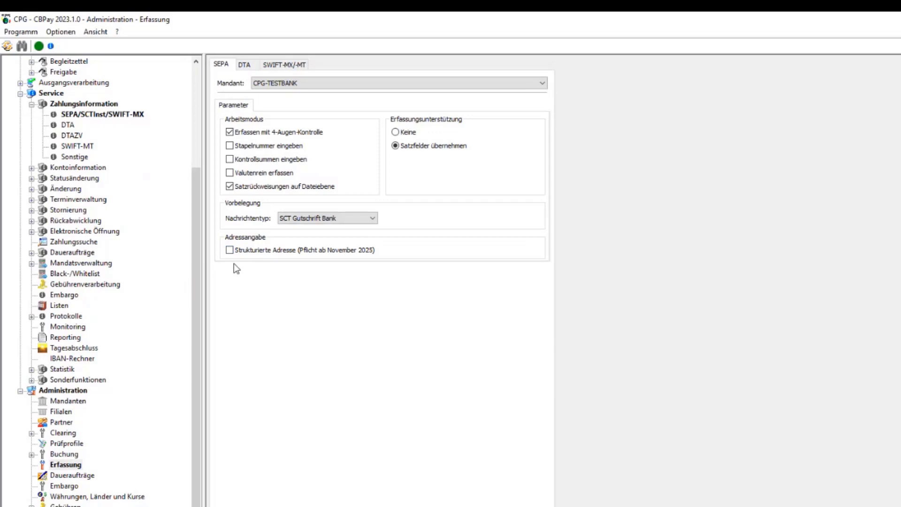
left_click(230, 250)
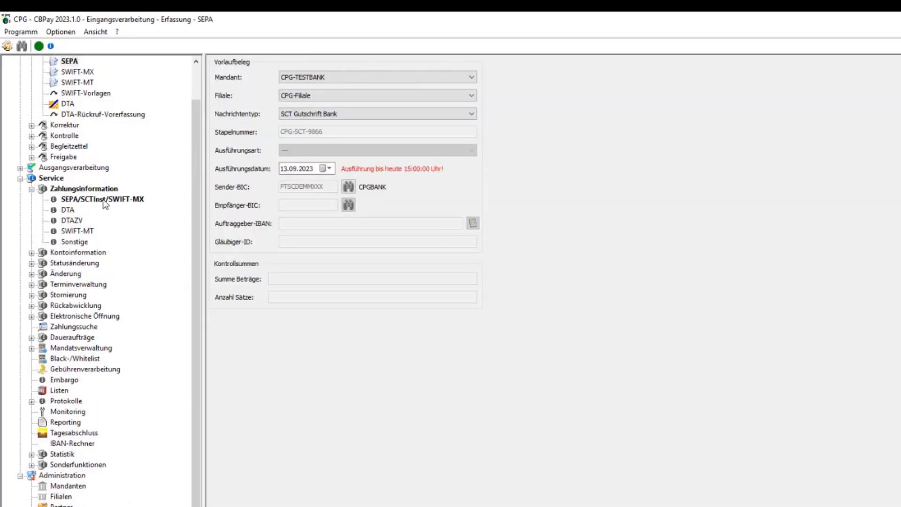
Step: List the incoming SEPA/SCTInst/SWIFT-MX payment information and sort it by Typ, then by Clearingzeit with the newest entries first
left_click(104, 200)
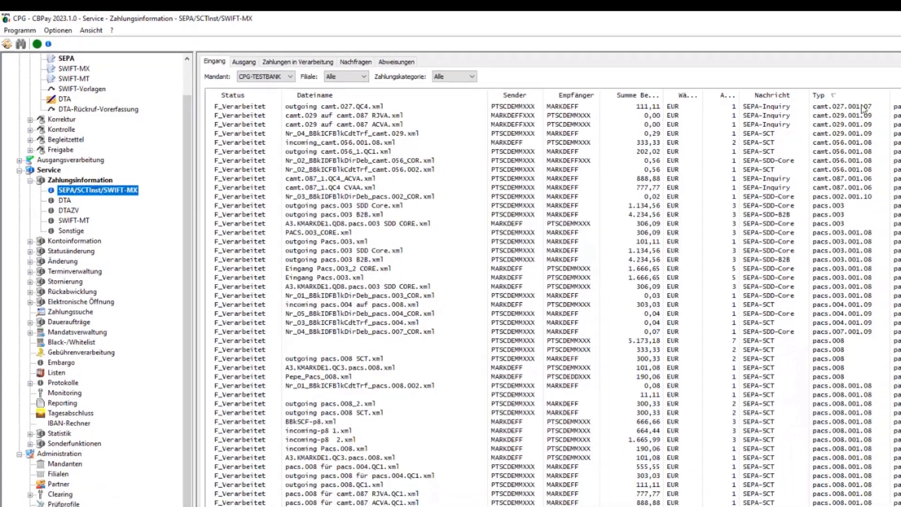
left_click(889, 100)
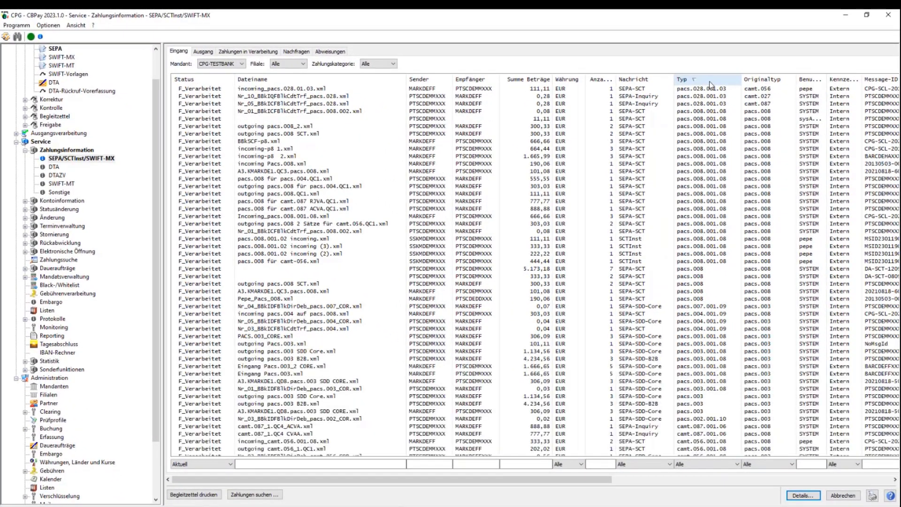
left_click(850, 480)
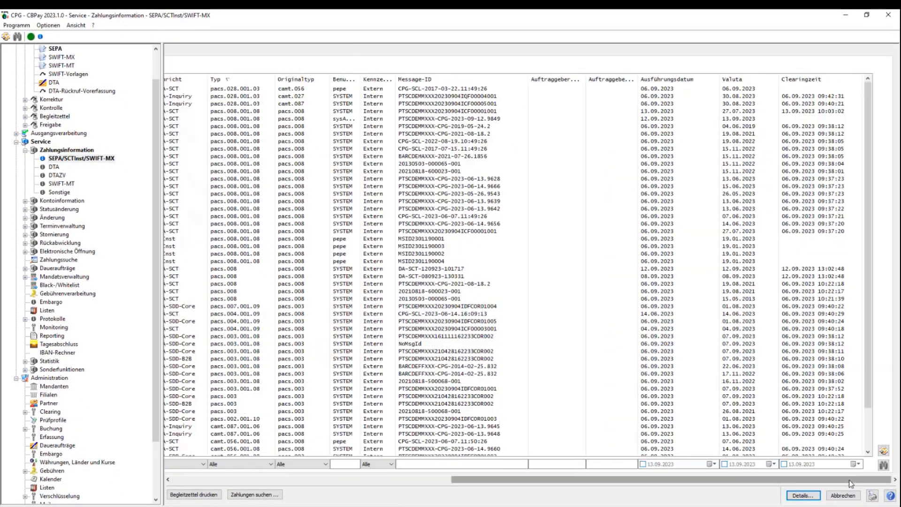
left_click(803, 79)
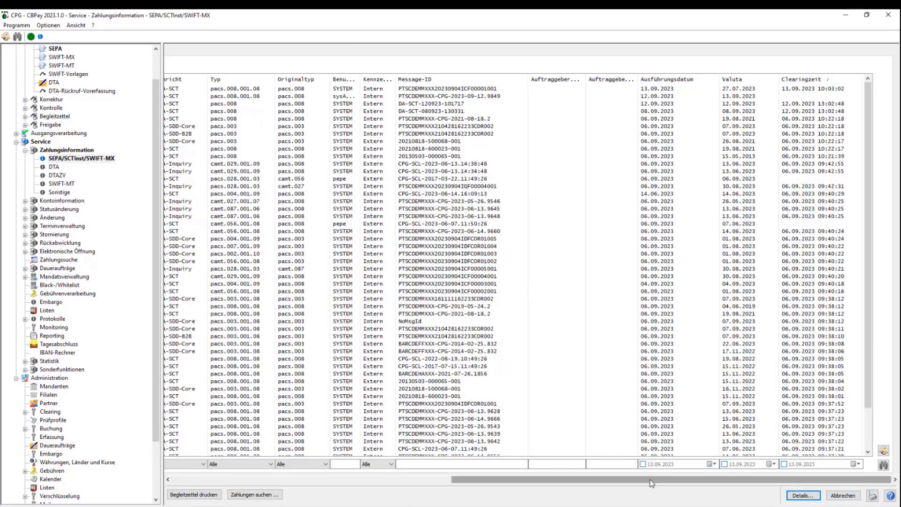
left_click_drag(650, 484, 370, 484)
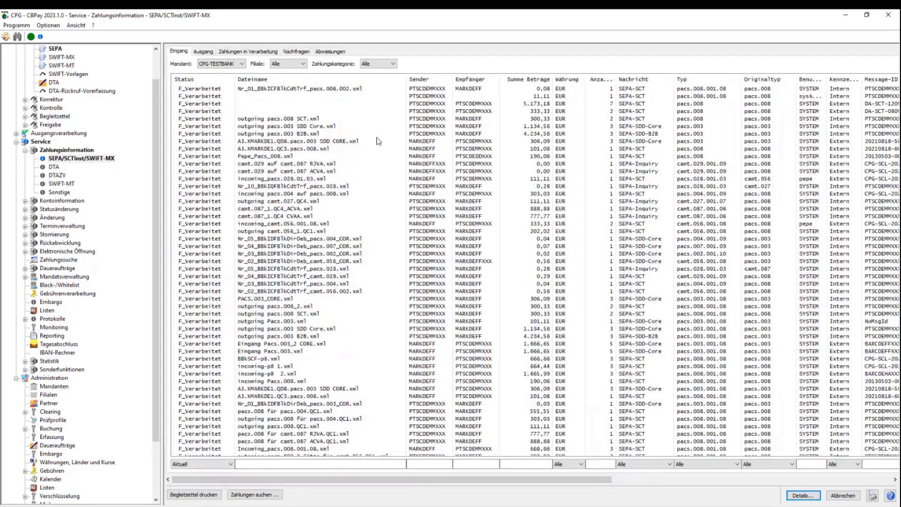
Step: Check the history and record of Nr_01_BBkICFBlkCdtTrf_pacs.008.002.xml, examine its Anschrift lines and close its properties
double_click(293, 90)
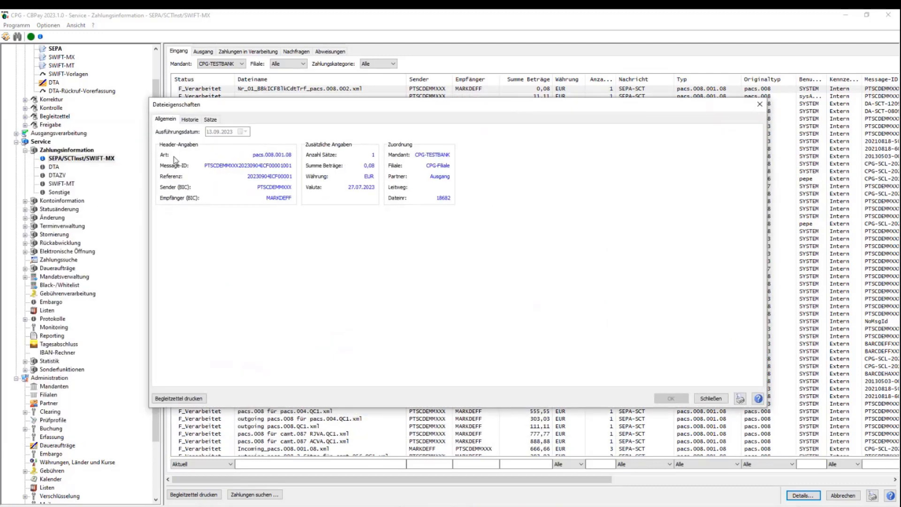
left_click(190, 120)
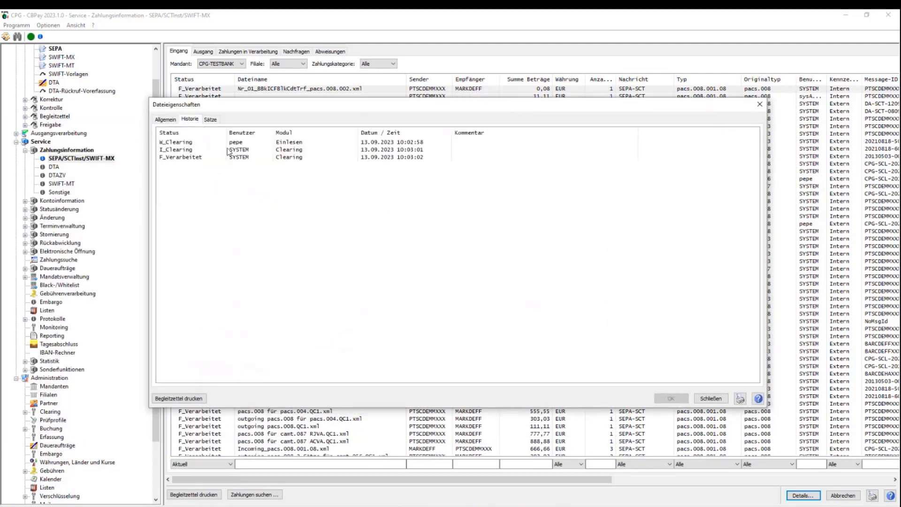
left_click(210, 120)
double_click(277, 142)
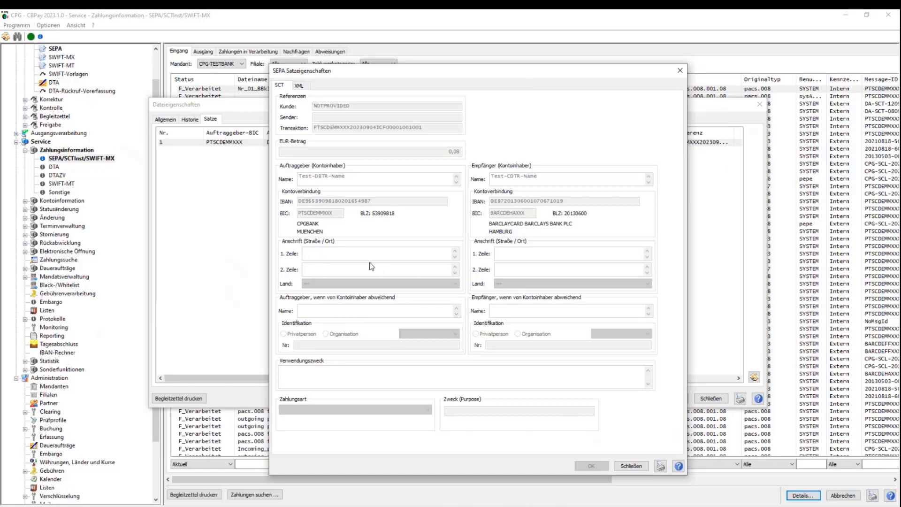
left_click(631, 465)
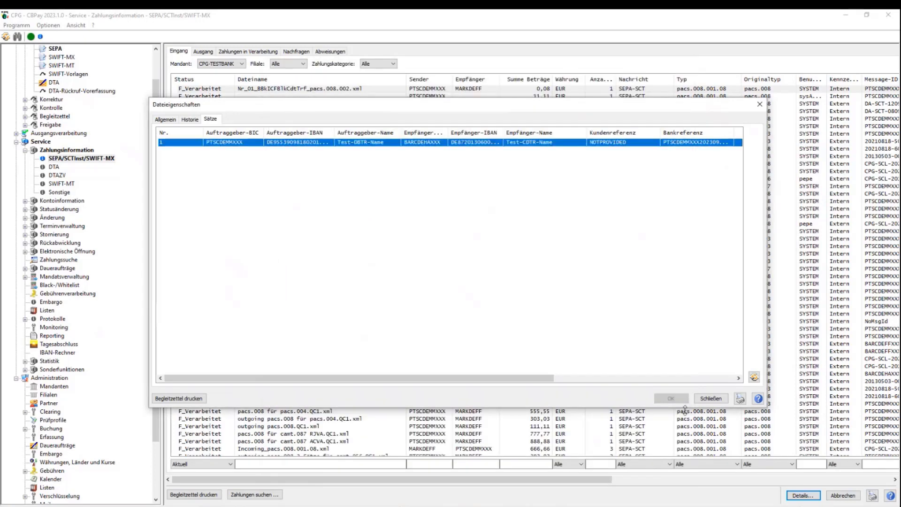
left_click(709, 399)
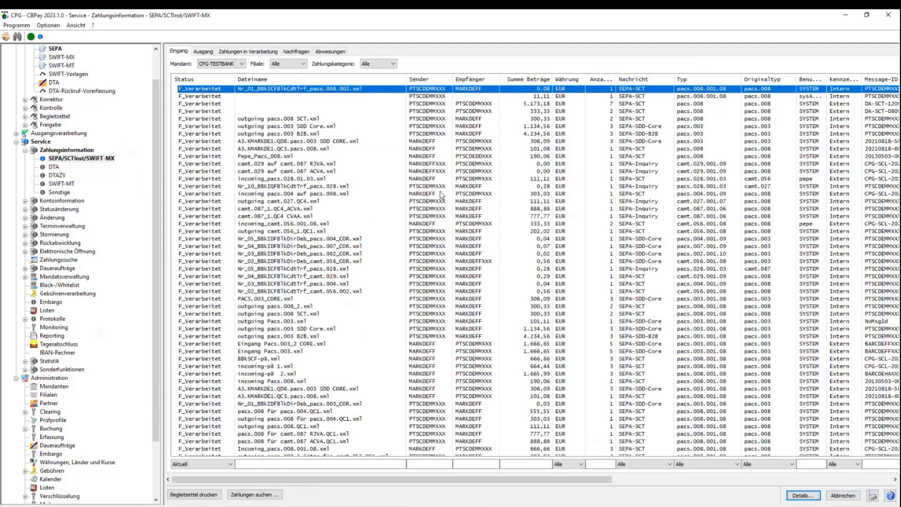
Step: Examine the structured addresses of Auftraggeber and Empfänger in the record of the unnamed 11,11 EUR SEPA-SCT file, and close its properties
left_click(427, 112)
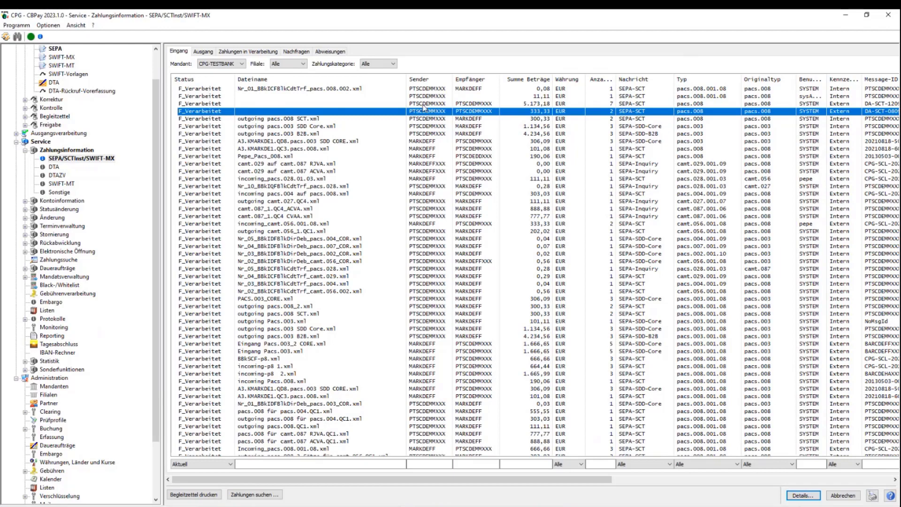
double_click(421, 96)
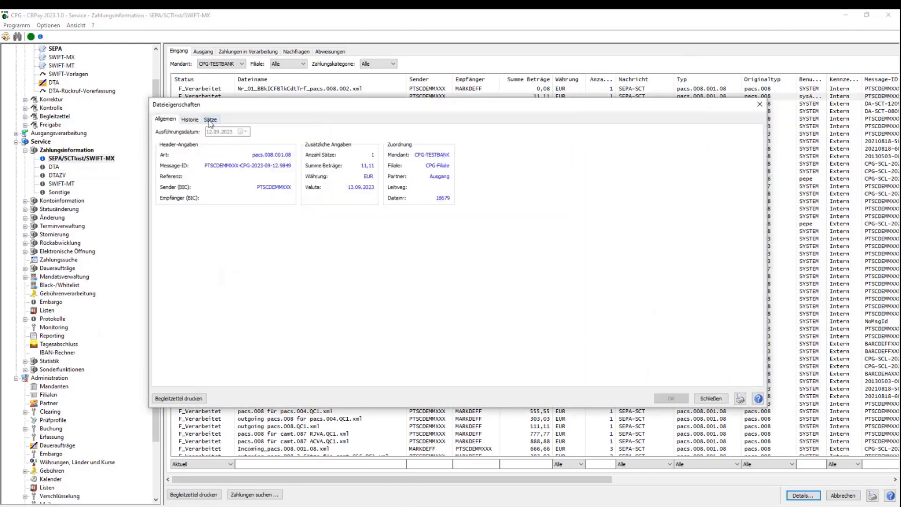
left_click(210, 119)
left_click(230, 142)
double_click(270, 184)
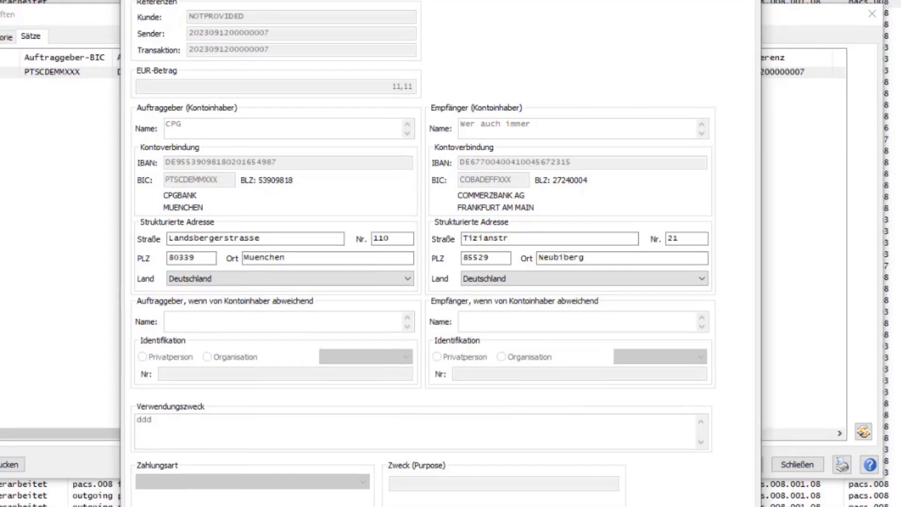
key("Escape")
left_click(717, 398)
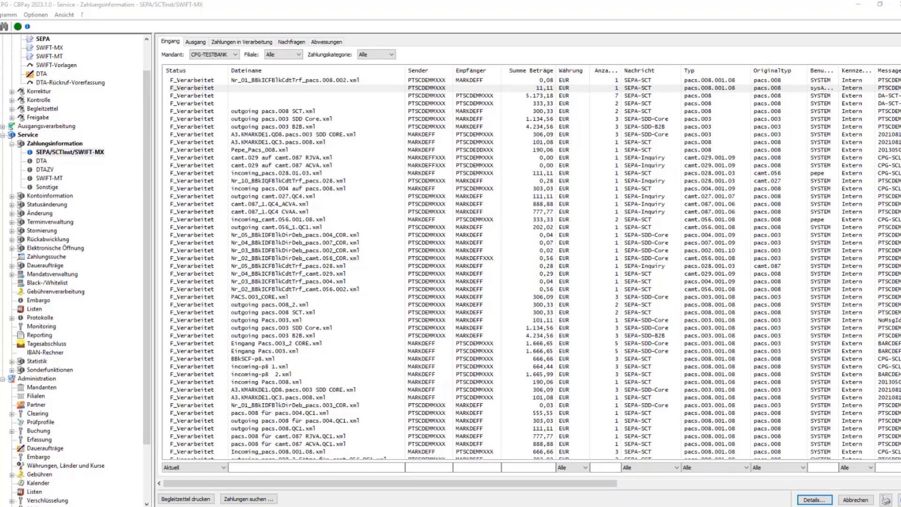
Step: Switch to the technical specification PDF in Acrobat and examine the debtor's LEI element in pacs.008.001.08
key("alt+Tab")
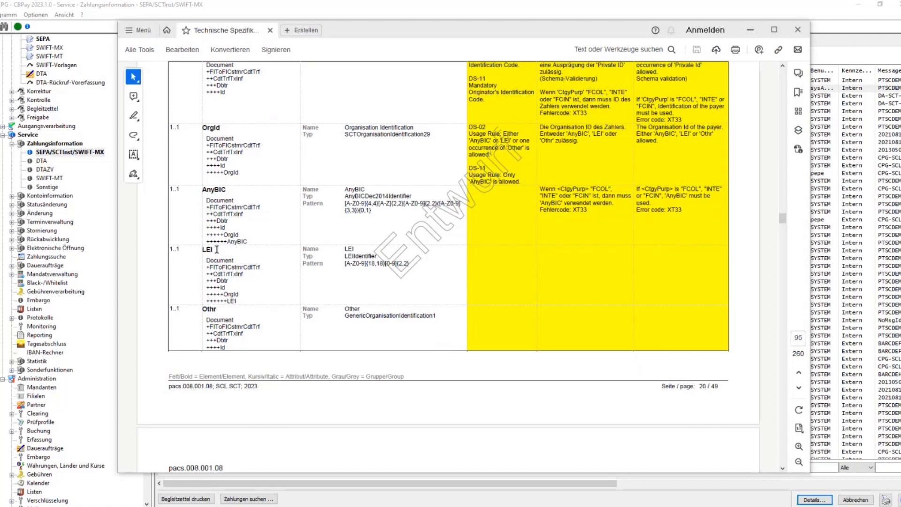
left_click_drag(216, 250, 200, 250)
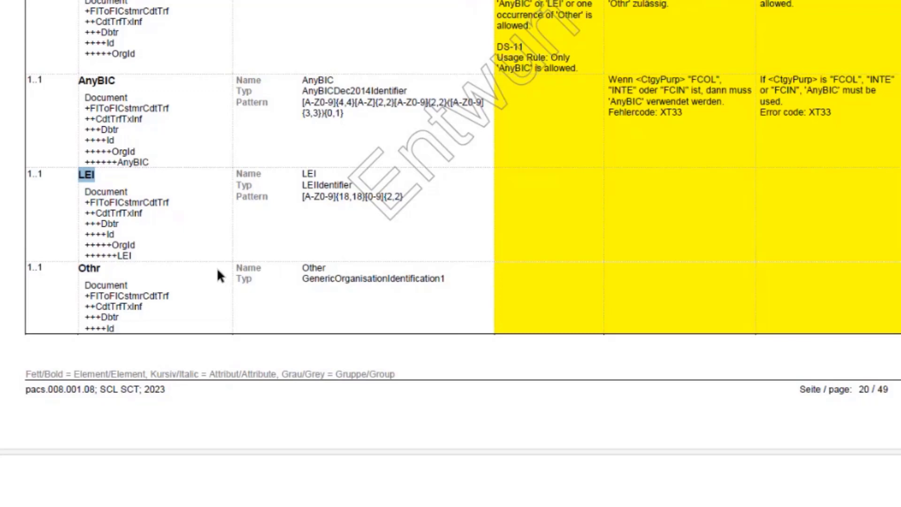
scroll(204, 204, "up", 3)
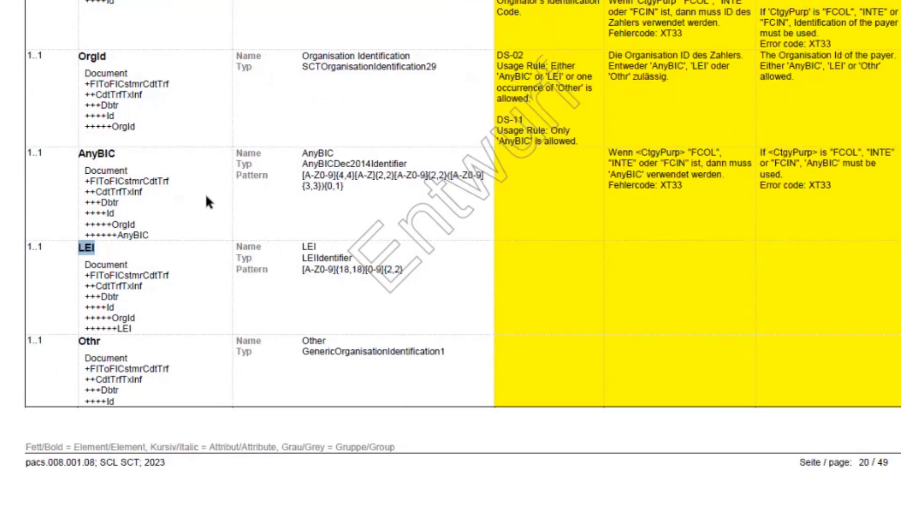
Step: Compare the status entries of the OrgId, AnyBIC and LEI elements in the specification, and minimise the document to return to CBPay
key("Right")
mouse_move(28, 56)
left_mouse_down()
mouse_move(52, 56)
mouse_move(26, 56)
left_mouse_up()
left_click(50, 56)
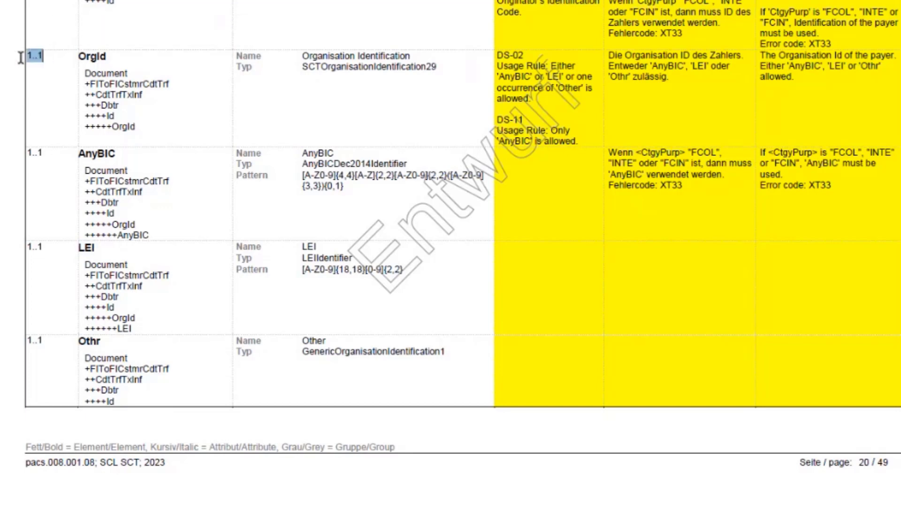
left_click_drag(46, 155, 16, 156)
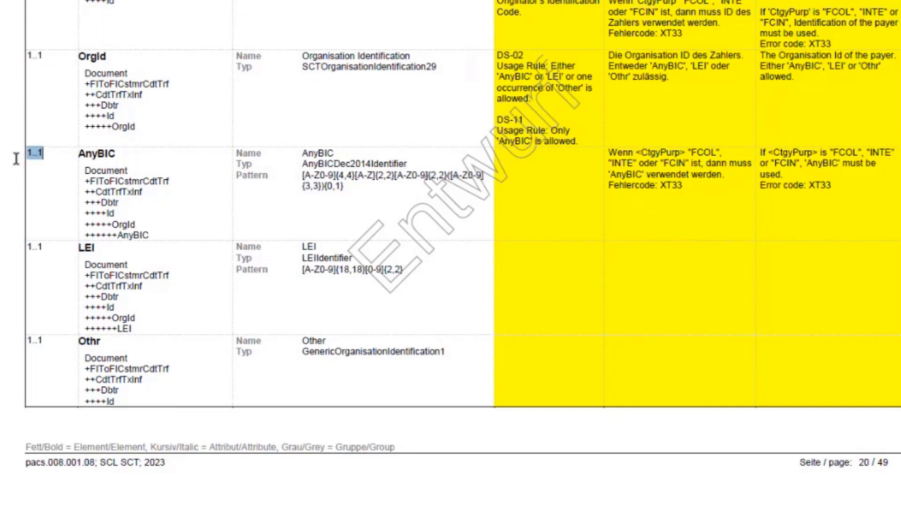
left_click(53, 56)
left_click_drag(53, 56, 7, 61)
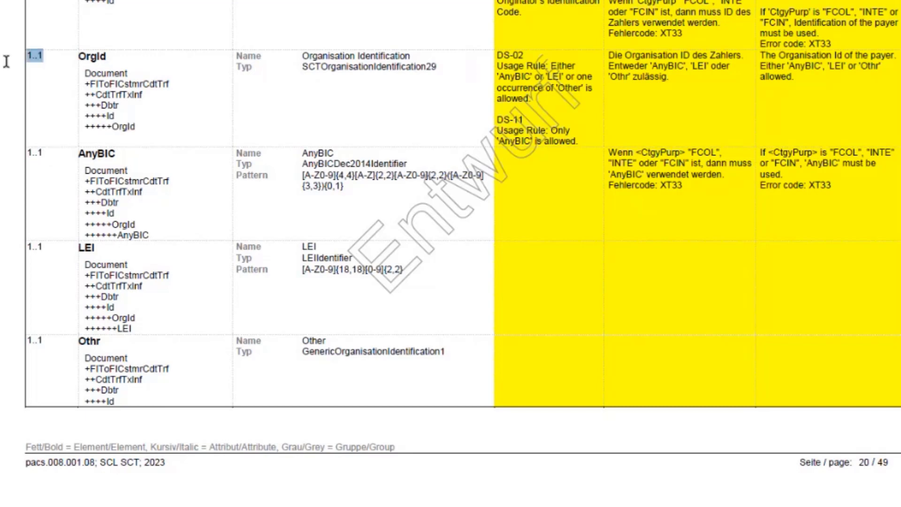
left_click_drag(66, 156, 27, 156)
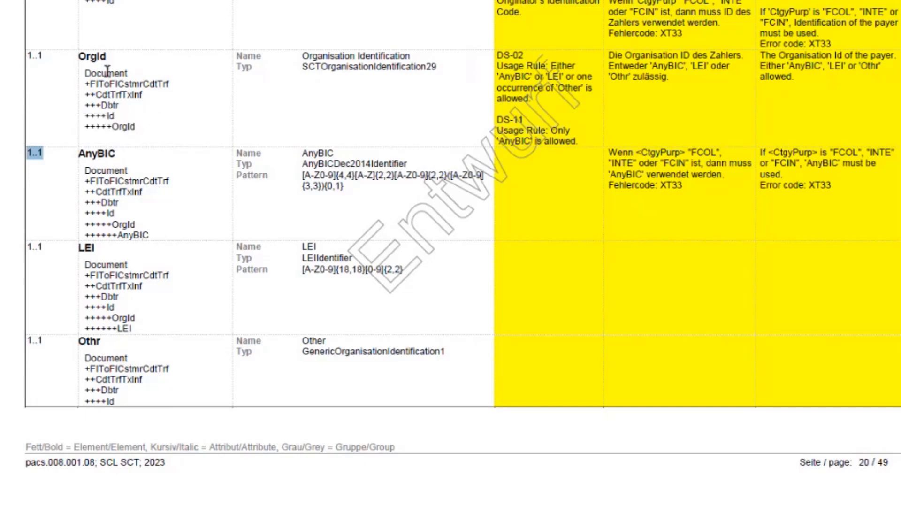
left_click_drag(107, 56, 13, 59)
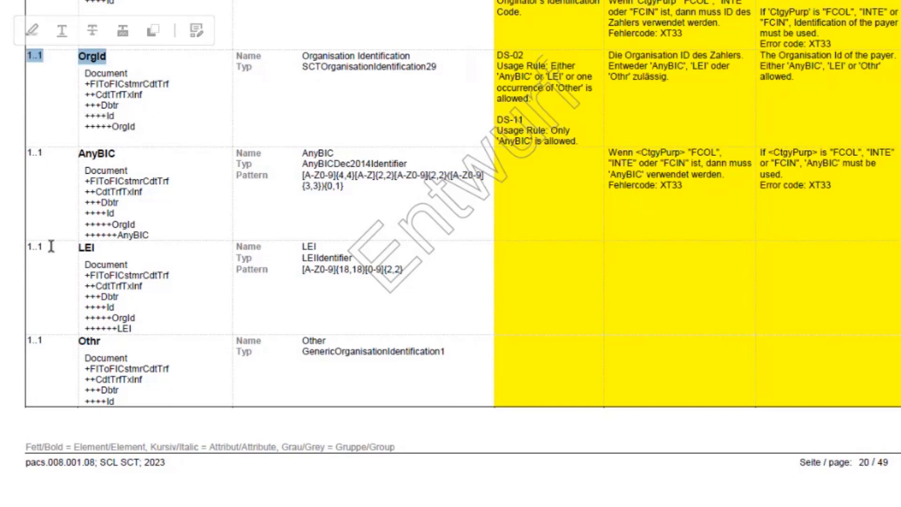
left_click_drag(56, 247, 17, 247)
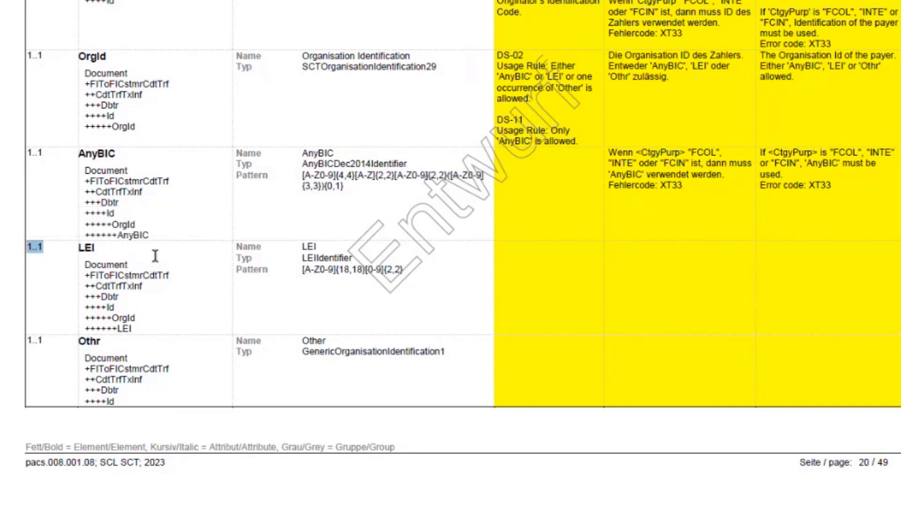
scroll(151, 258, "up", 2)
scroll(155, 254, "down", 1)
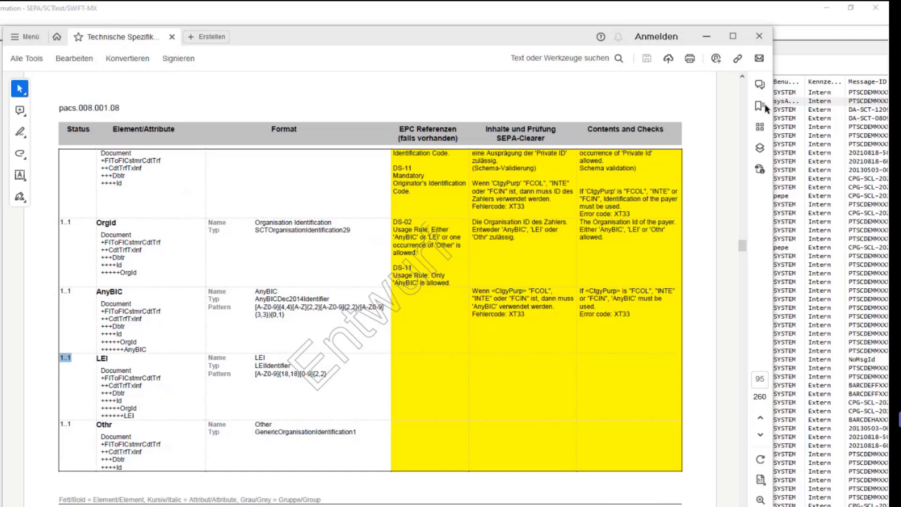
left_click(707, 37)
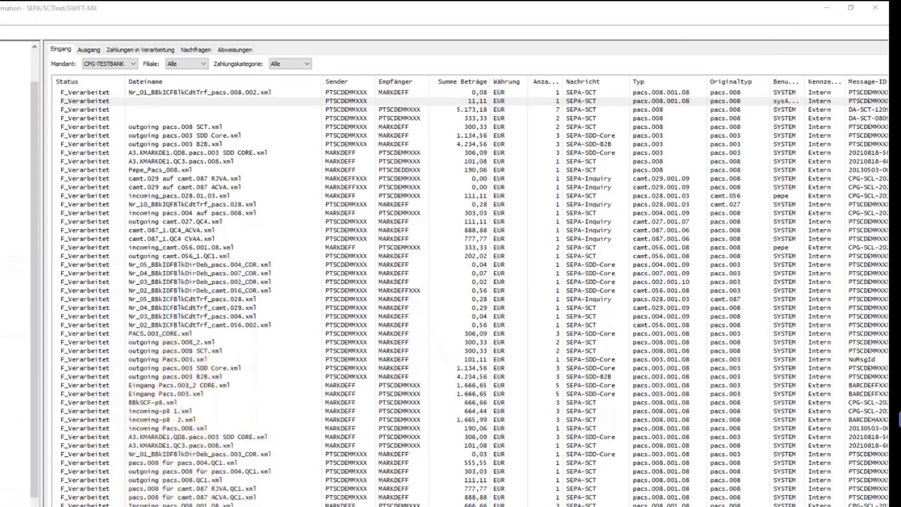
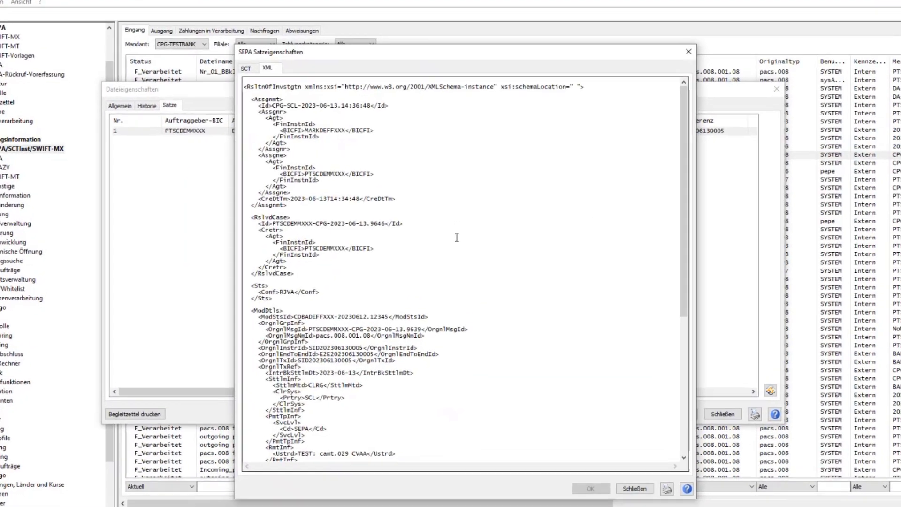
Step: Examine the original message name pacs.008.001.08 within the ModDtls section of the camt.029 record's XML
scroll(459, 228, "down", 2)
scroll(447, 265, "down", 3)
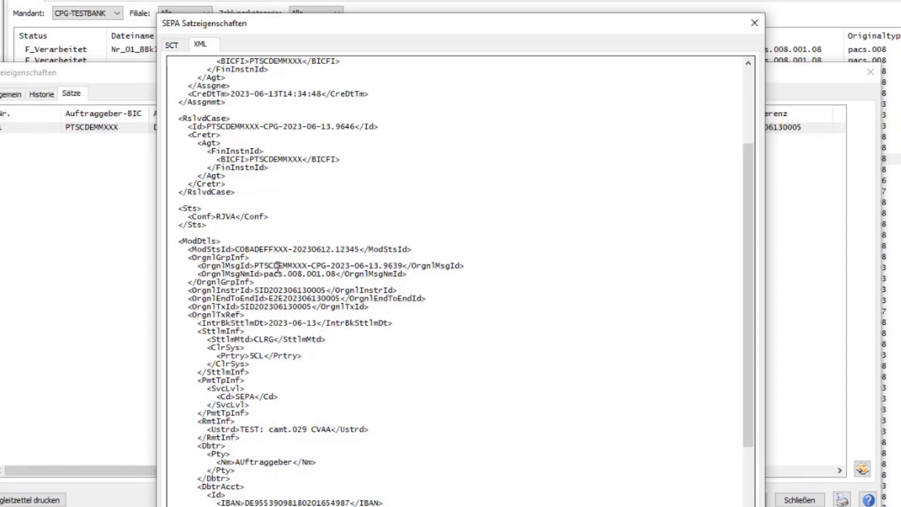
left_click_drag(264, 273, 338, 274)
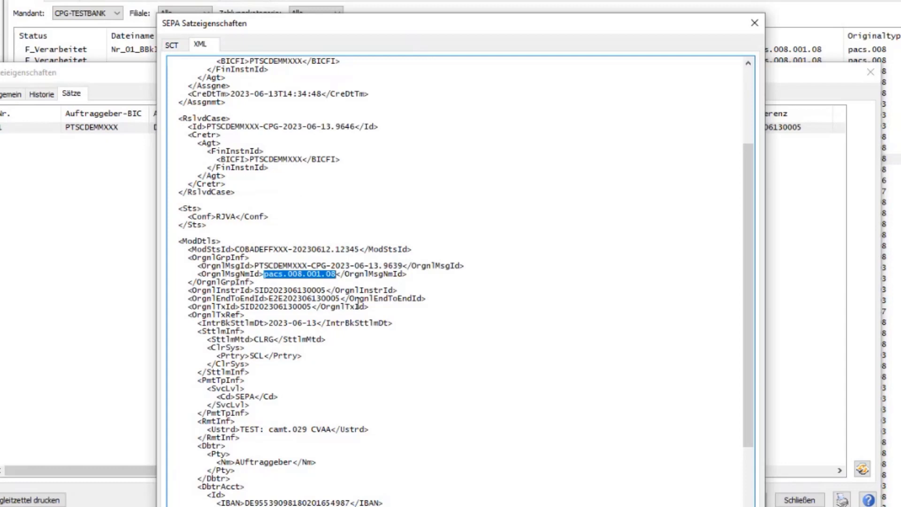
left_click(331, 274)
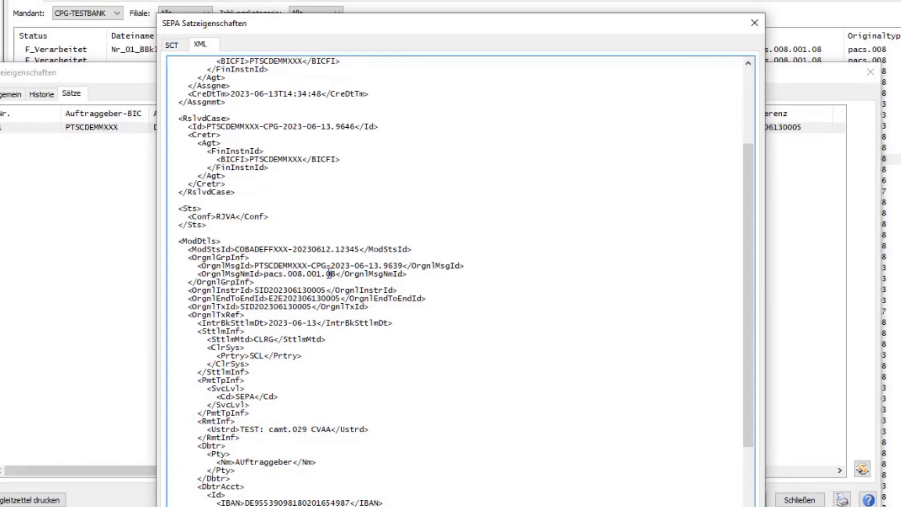
left_click_drag(331, 274, 323, 274)
left_click(285, 216)
Step: Examine the RslvdCase and ModDtls sections of the camt.029 inquiry response, and close the record and file properties
left_click_drag(231, 119, 169, 119)
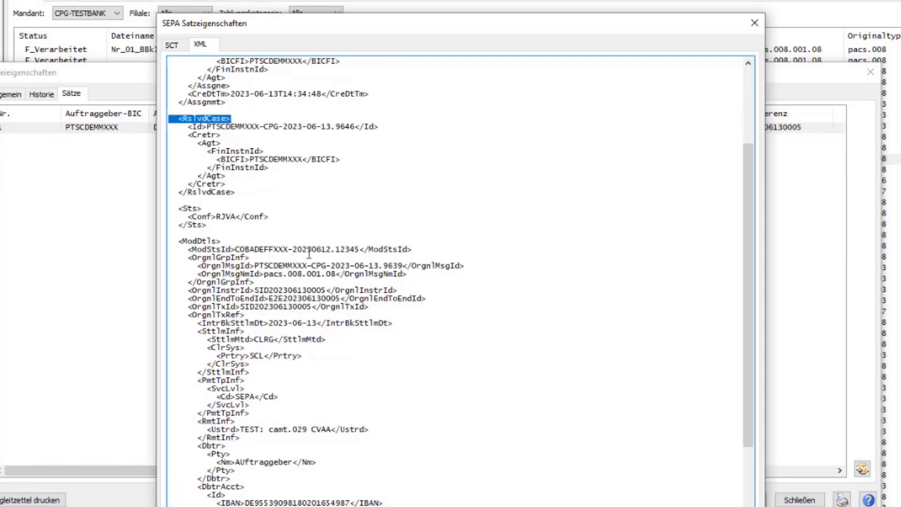
scroll(309, 254, "up", 5)
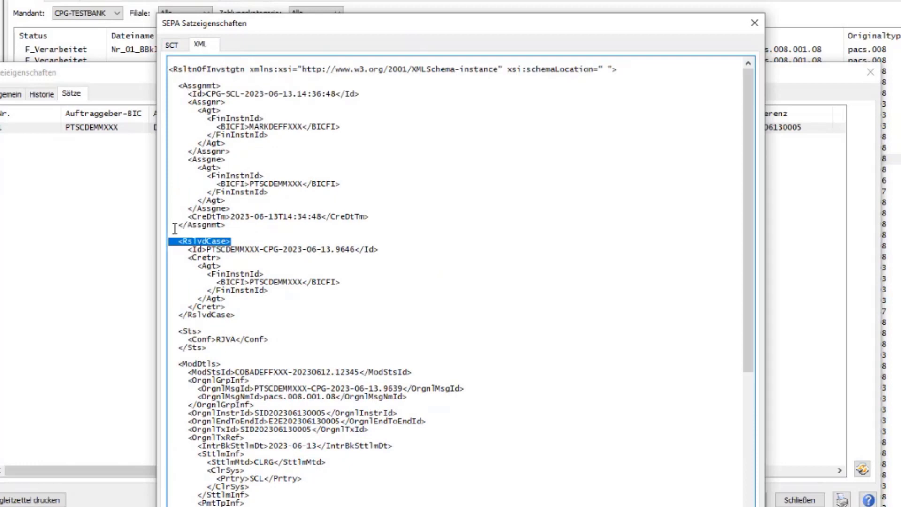
left_click(206, 258)
left_click_drag(179, 241, 238, 240)
scroll(389, 287, "down", 12)
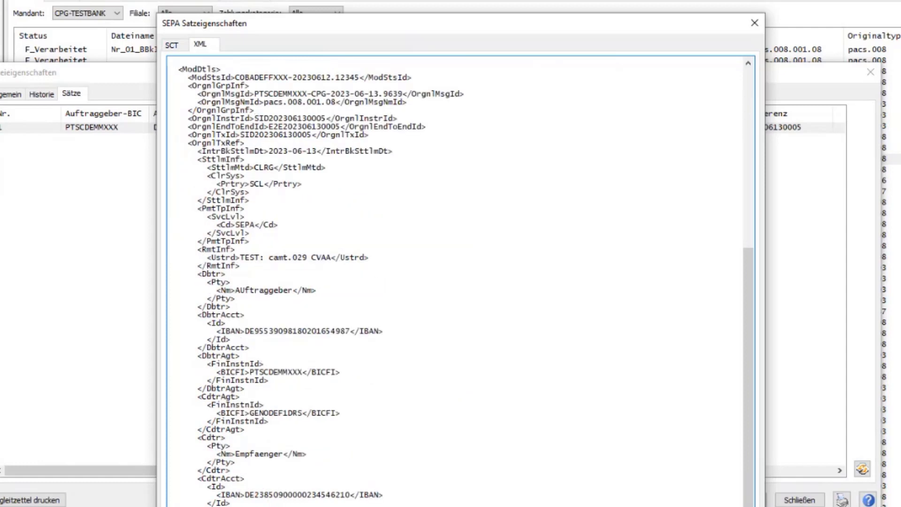
key("Escape")
left_click(799, 499)
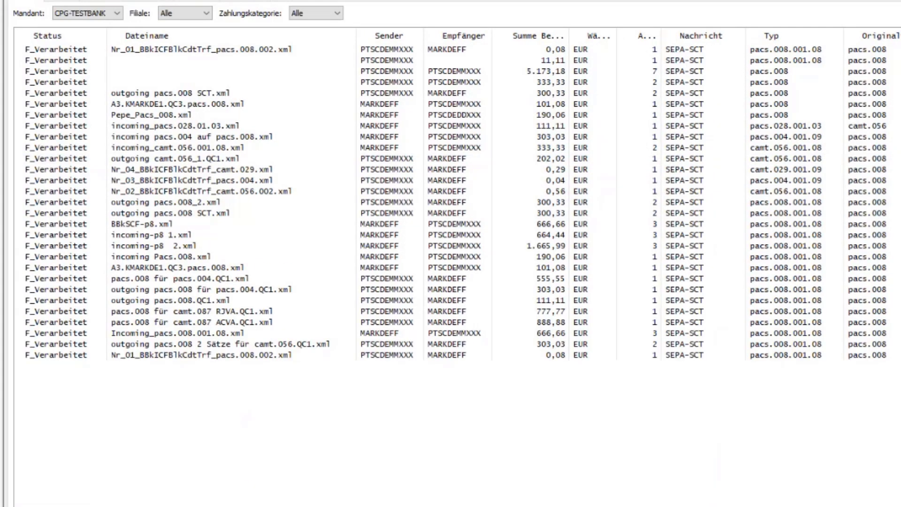
Step: Examine the CxlDtls element in the record XML of Nr_04_BBkICFBlkCdtTrf_camt.029.xml, and close its record and file properties
double_click(770, 169)
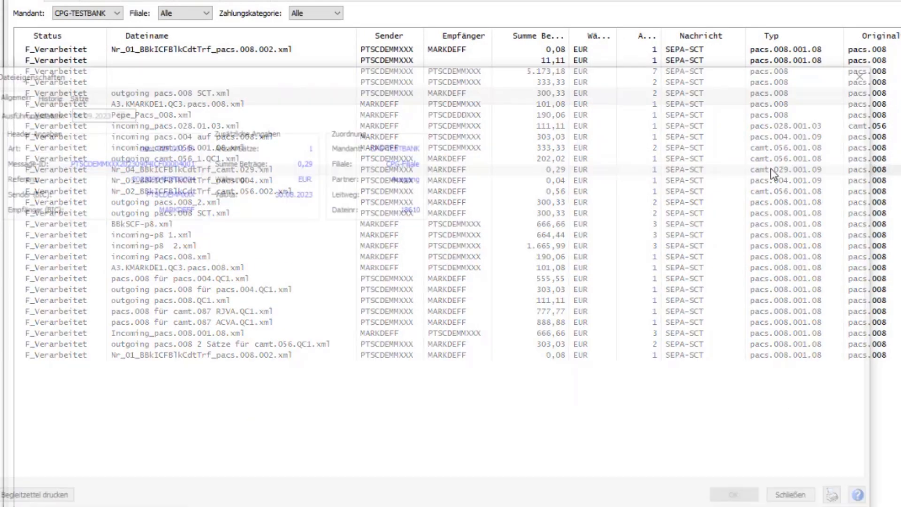
left_click(73, 96)
left_click(100, 128)
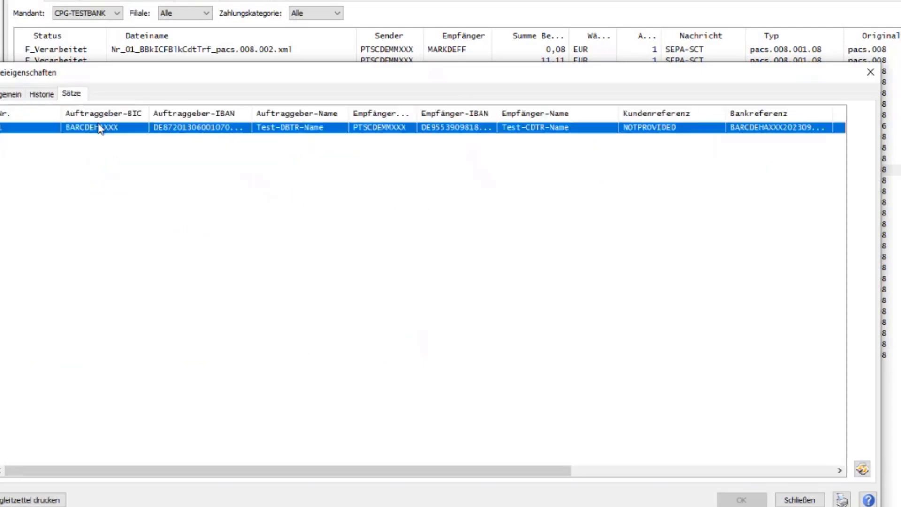
double_click(100, 127)
left_click(202, 45)
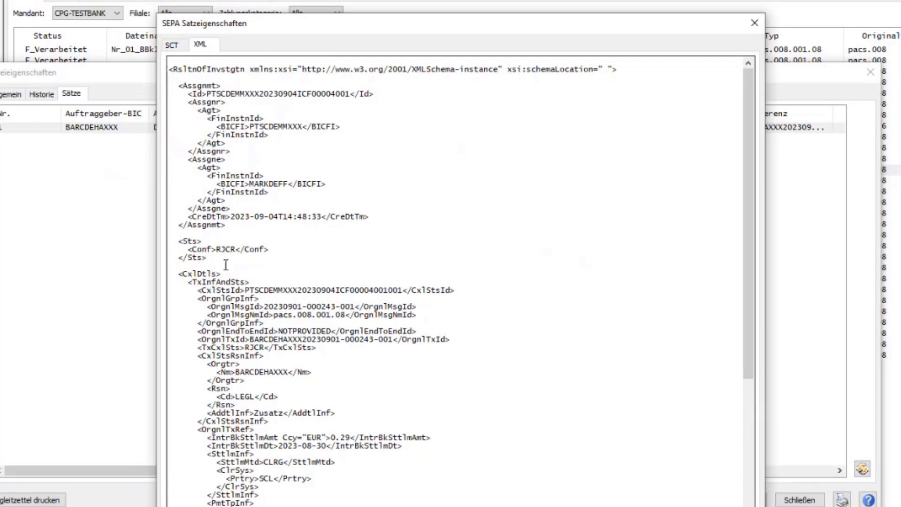
left_click_drag(221, 274, 169, 274)
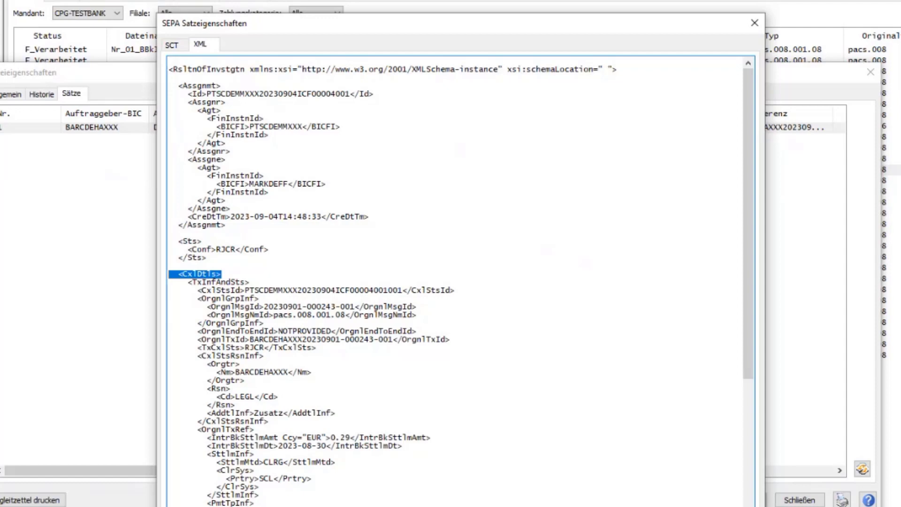
key("Escape")
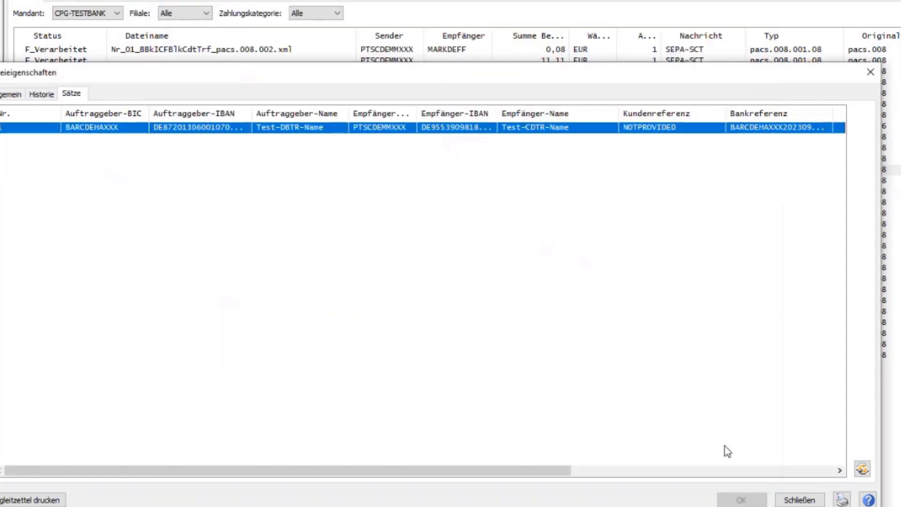
left_click(799, 500)
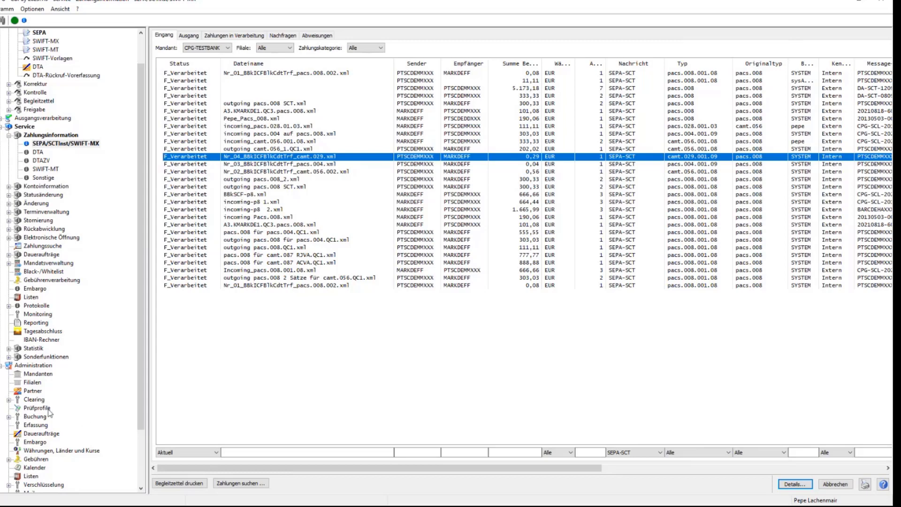
Step: Review the available Ausgabeformat options of the clearing Ausgabeziel Intern, and leave its properties without changing anything
double_click(33, 399)
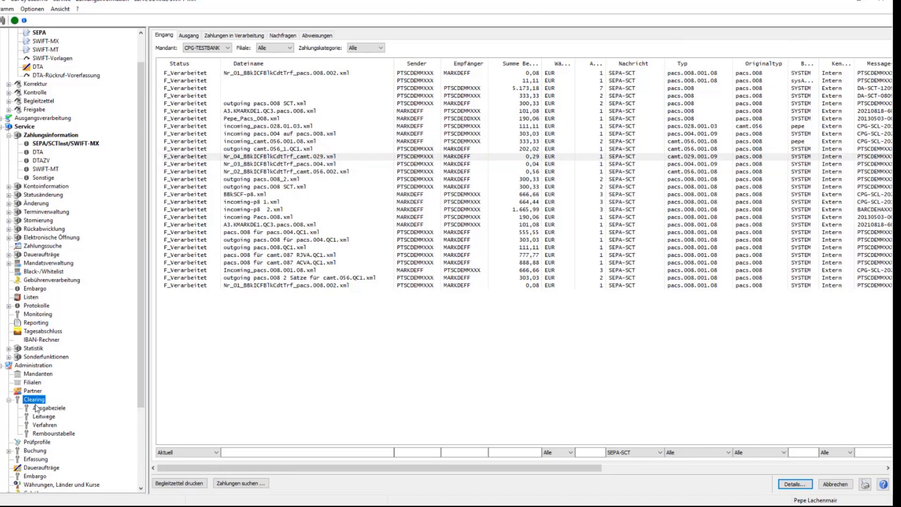
left_click(34, 406)
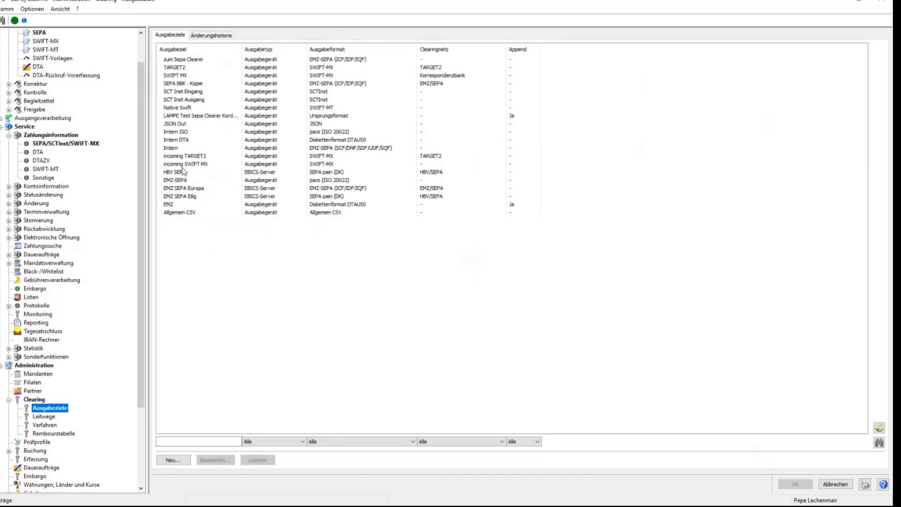
double_click(171, 148)
left_click(599, 203)
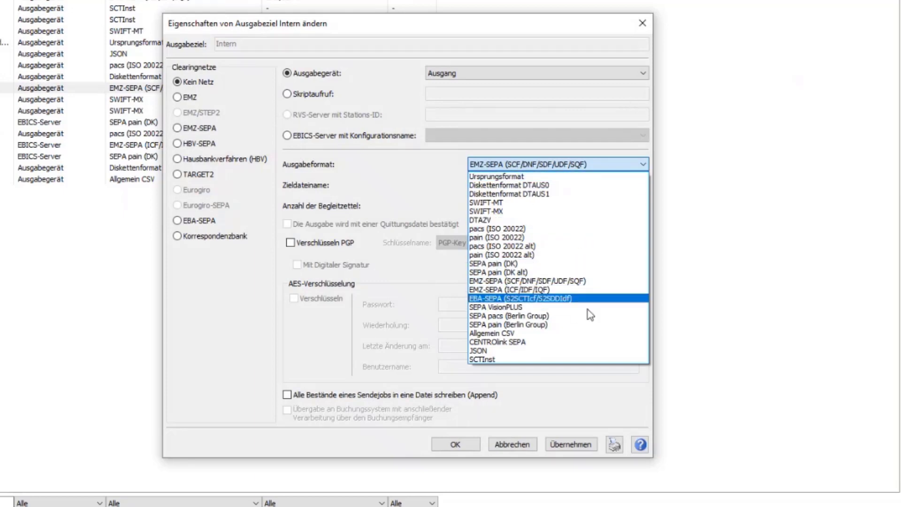
left_click(519, 446)
left_click(519, 445)
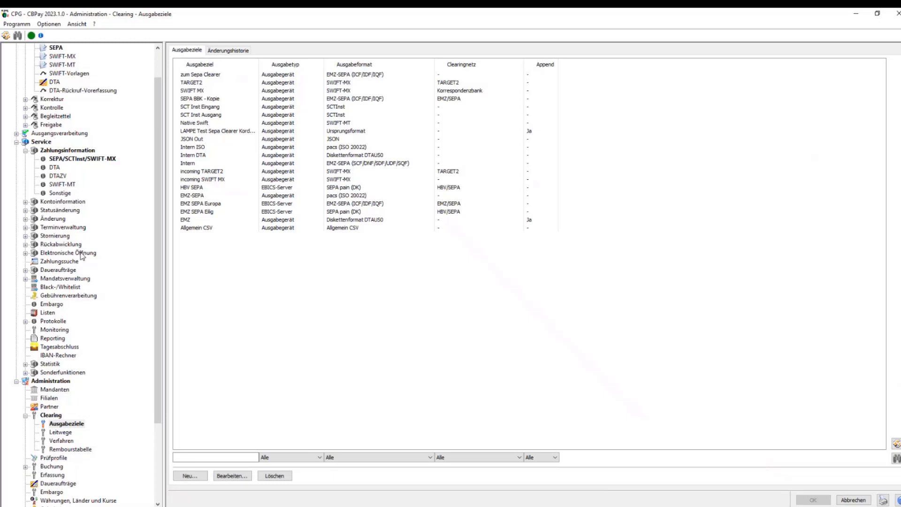
Step: Return to the SEPA/SCTInst/SWIFT-MX payment information and list incoming files of all payment categories and message types
left_click(156, 61)
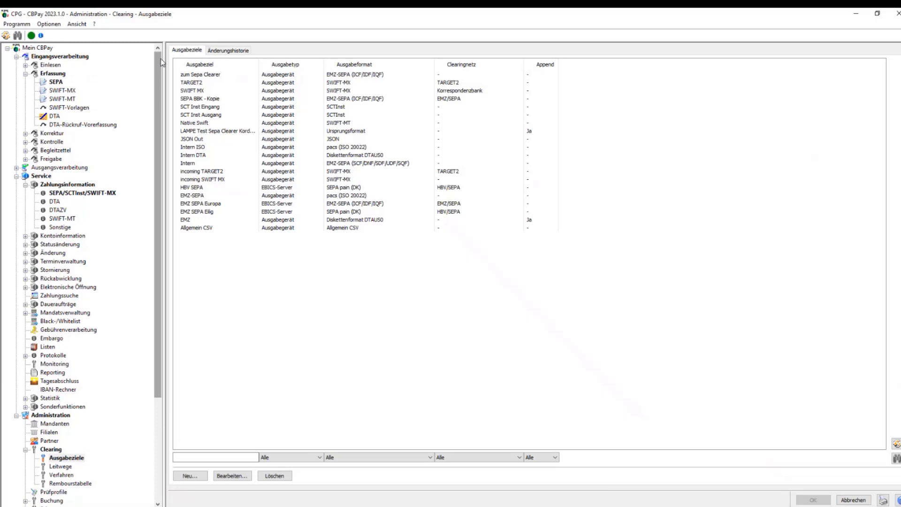
left_click(79, 193)
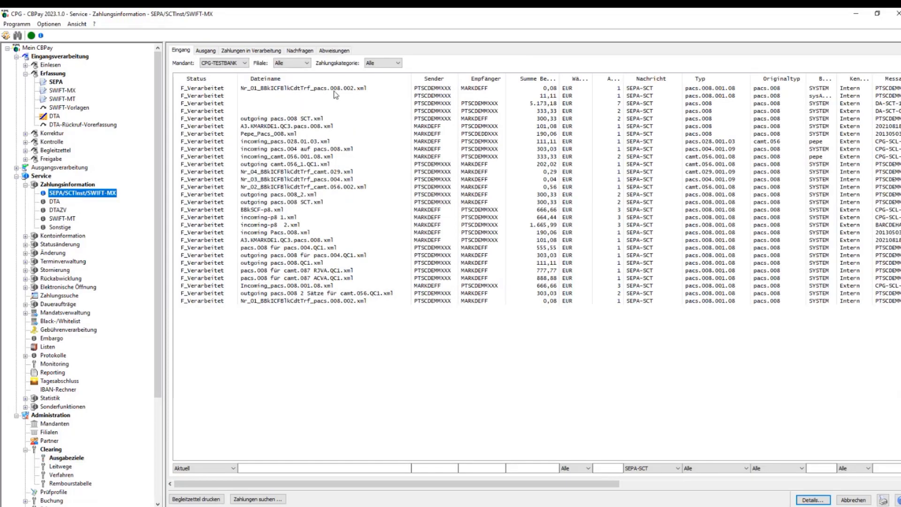
left_click(398, 64)
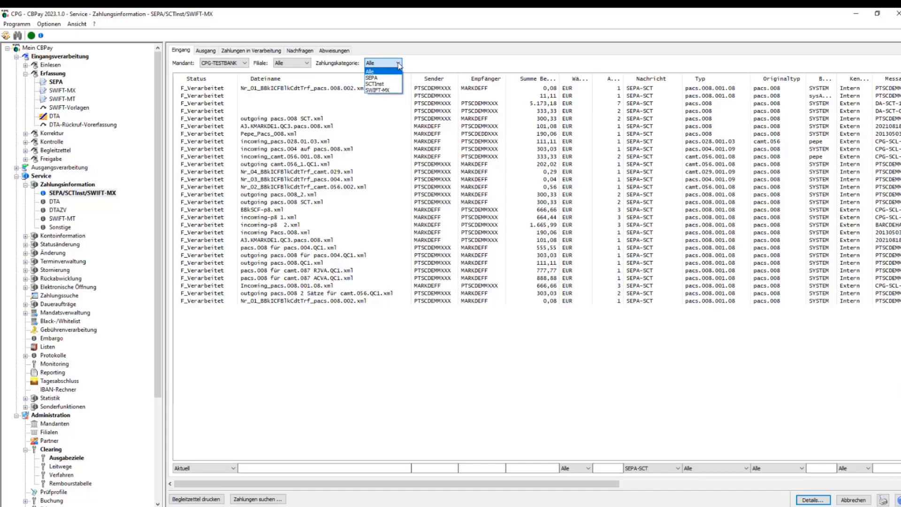
left_click(381, 71)
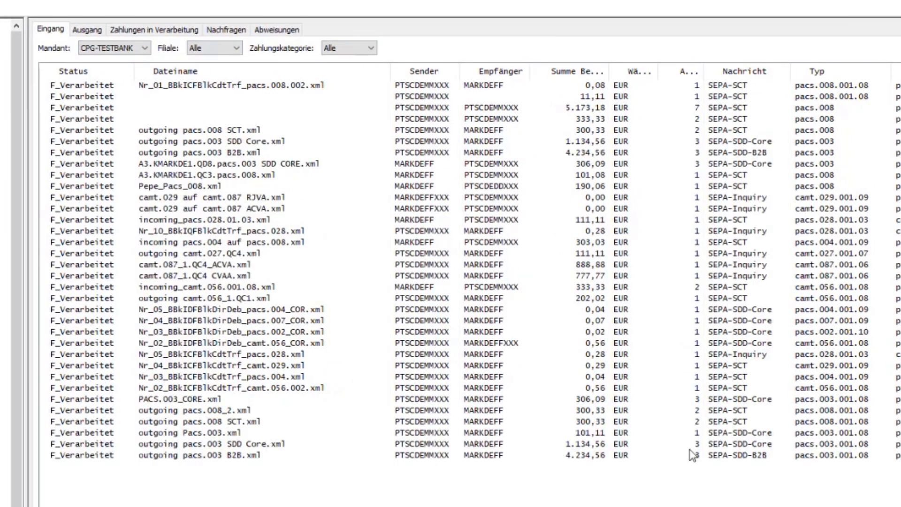
Step: View the incoming files by Zahlungskategorie SEPA, SCTInst and SWIFT-MX in turn, and reset the filter to Alle
left_click(336, 48)
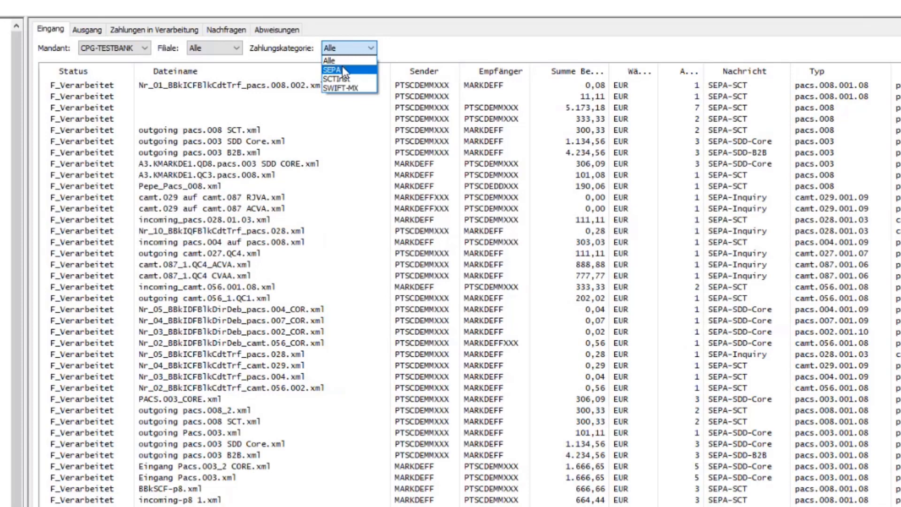
left_click(342, 66)
left_click(344, 50)
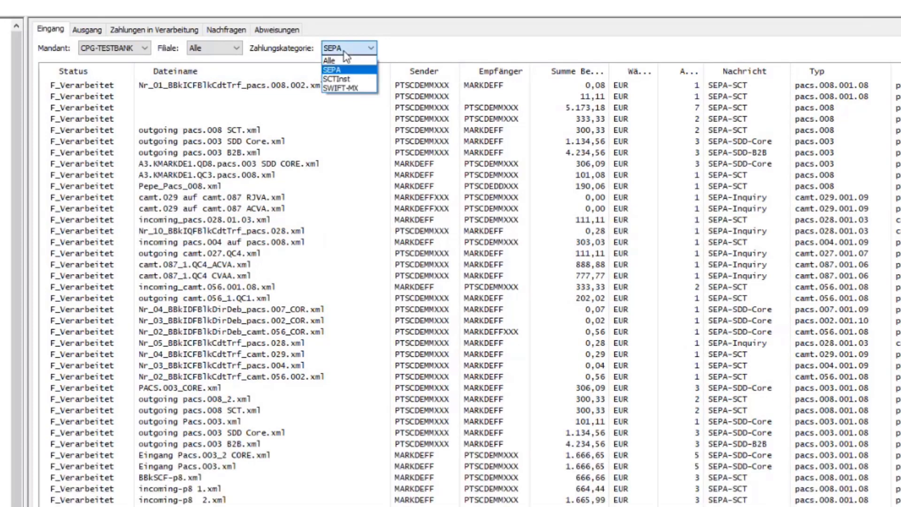
left_click(347, 80)
left_click(351, 51)
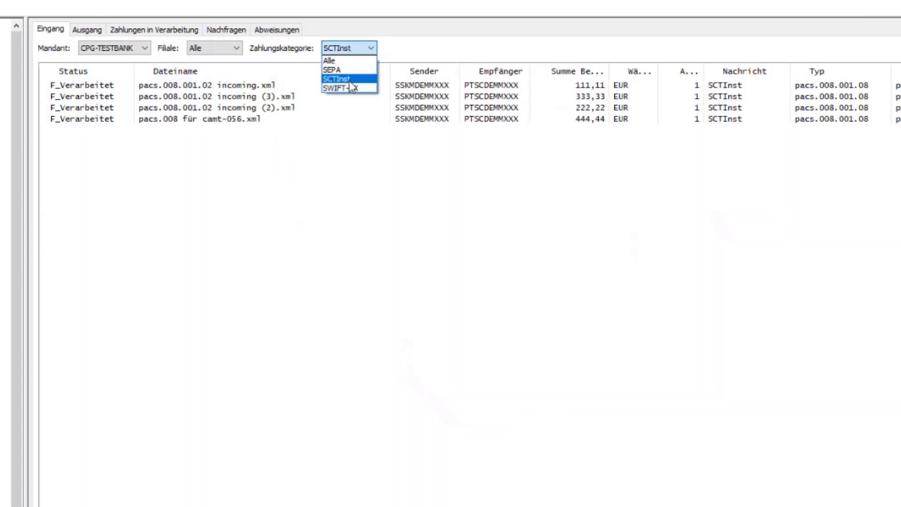
left_click(352, 88)
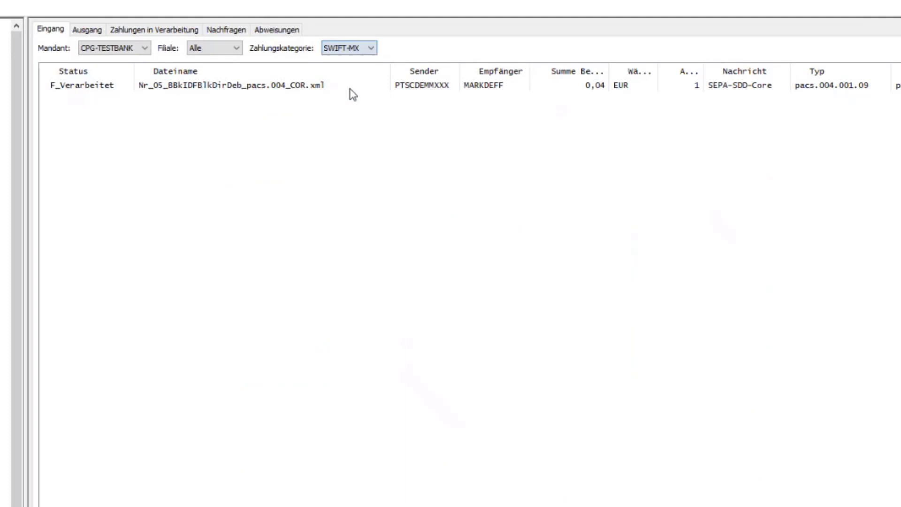
left_click(350, 52)
left_click(350, 61)
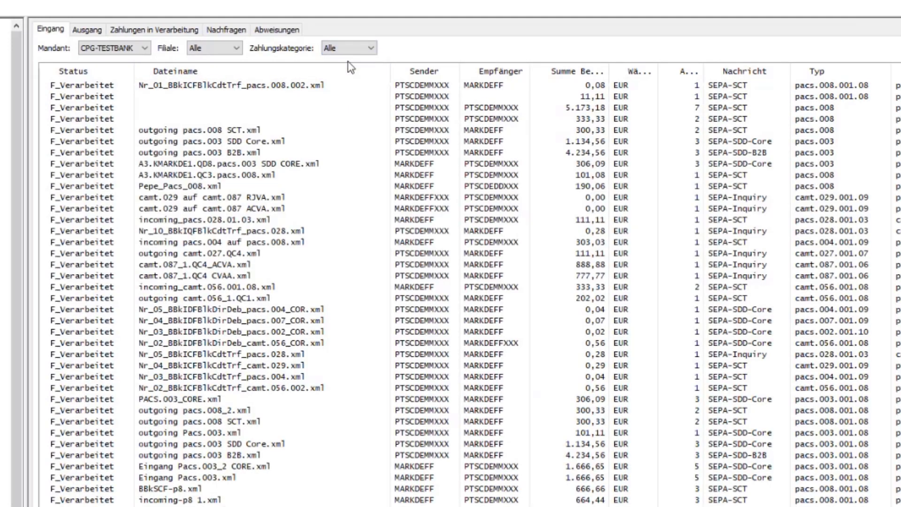
Step: Restrict the incoming files to Zahlungskategorie SEPA once more, and return to showing all categories
left_click(347, 49)
left_click(338, 74)
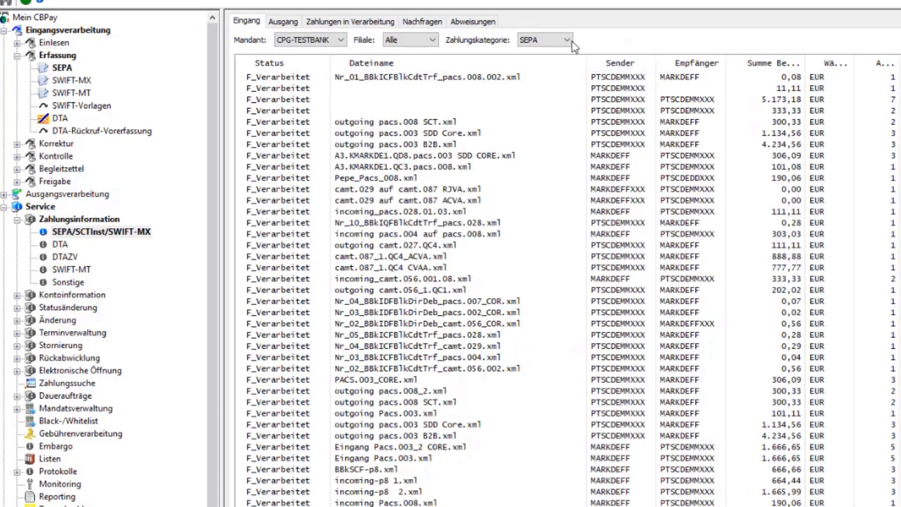
left_click(554, 41)
left_click(528, 52)
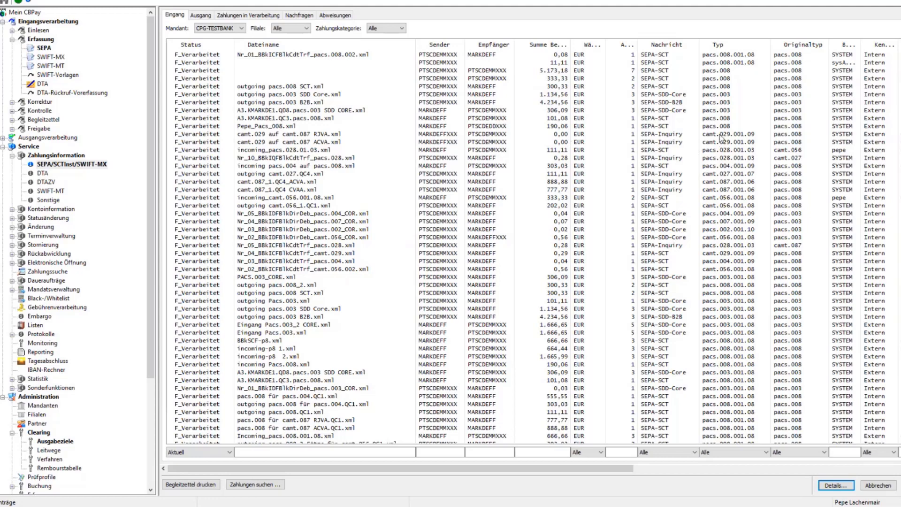
Step: Compare the Ausgang overview of outgoing files with the Eingang overview of incoming files
left_click(201, 15)
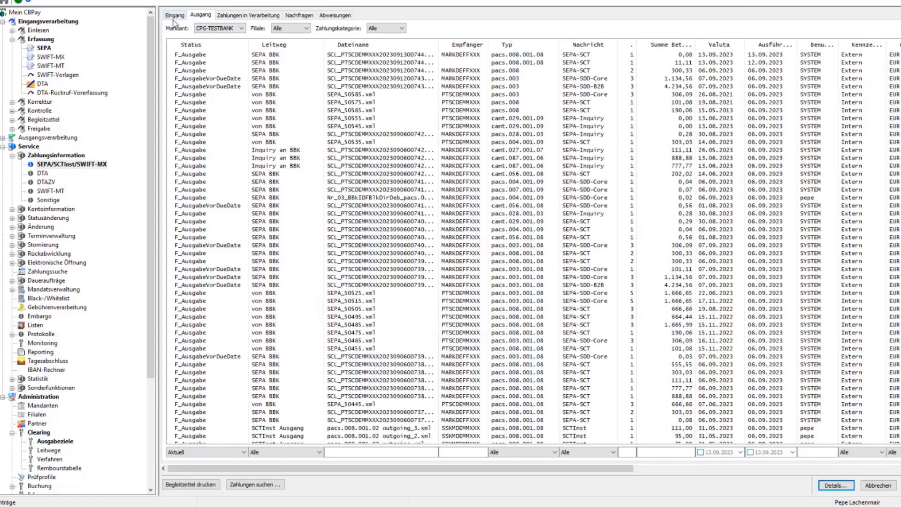
left_click(175, 15)
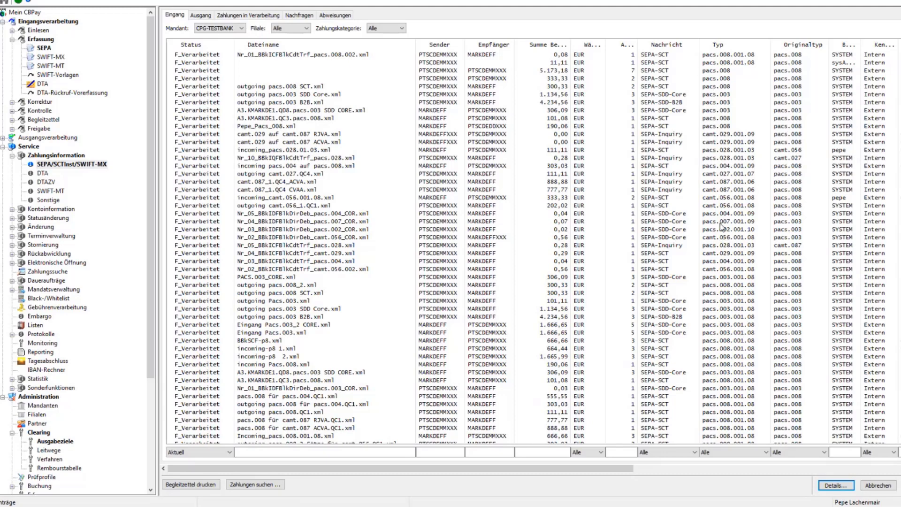
left_click(200, 15)
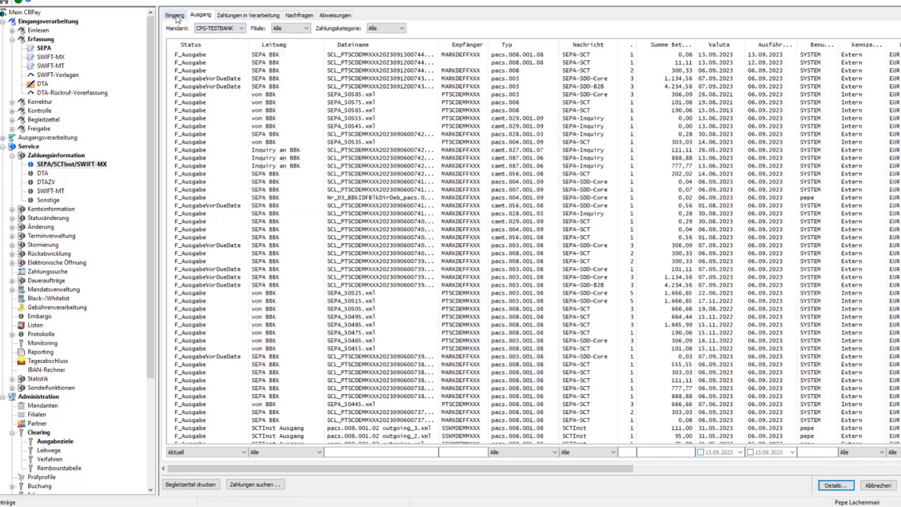
left_click(176, 17)
Step: Review the Nachfragen overview, and compare the Abweisungen overview with the Eingang file list
left_click(299, 15)
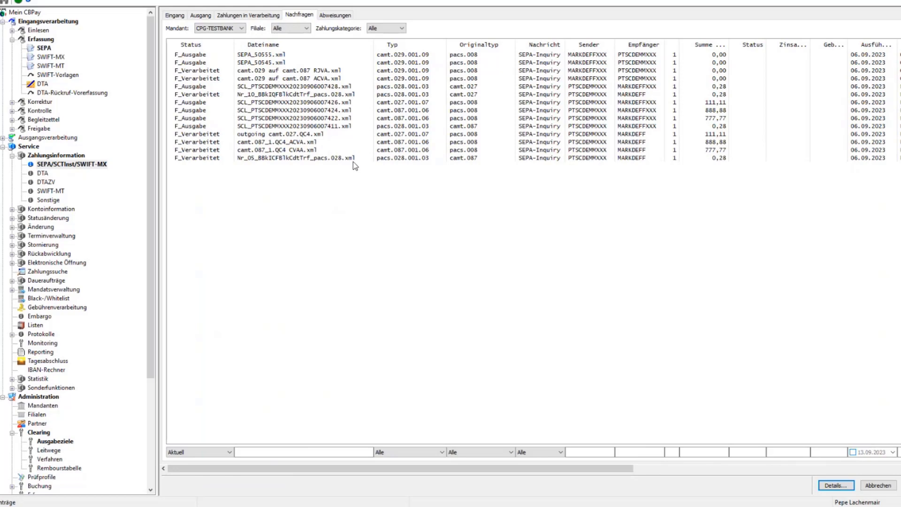
left_click(334, 15)
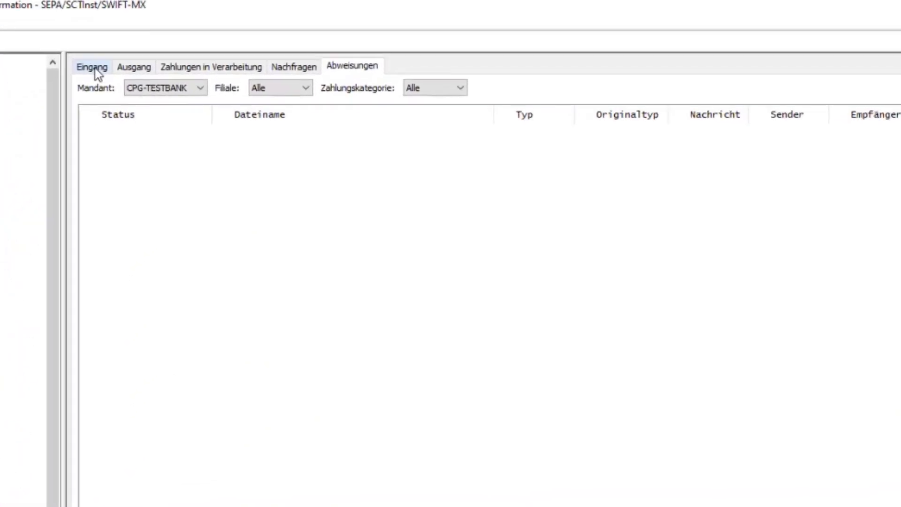
left_click(95, 69)
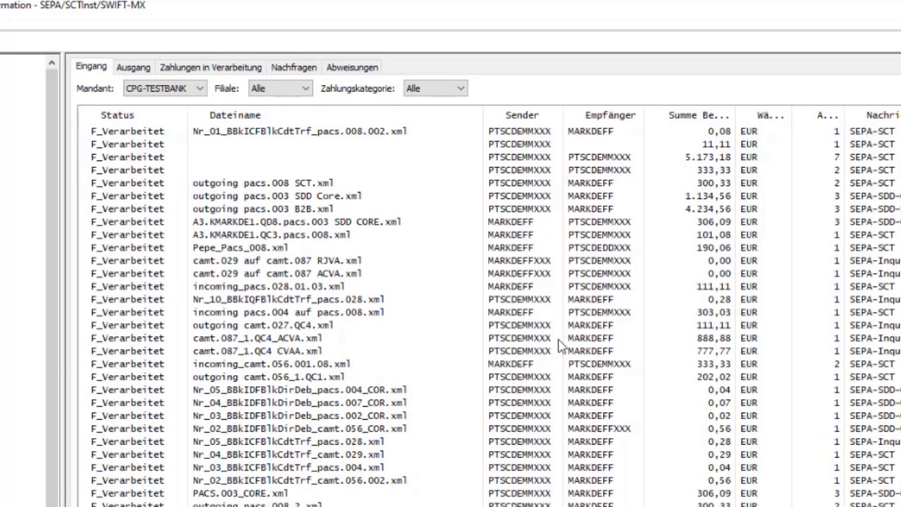
left_click(349, 70)
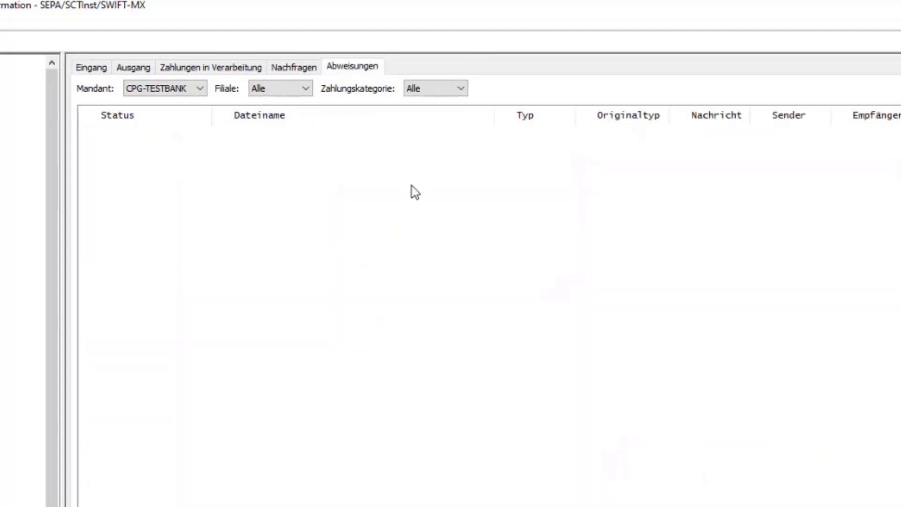
Step: Compare the incoming and outgoing file overviews with Zahlungskategorie Alle, and return to the incoming files
left_click(83, 67)
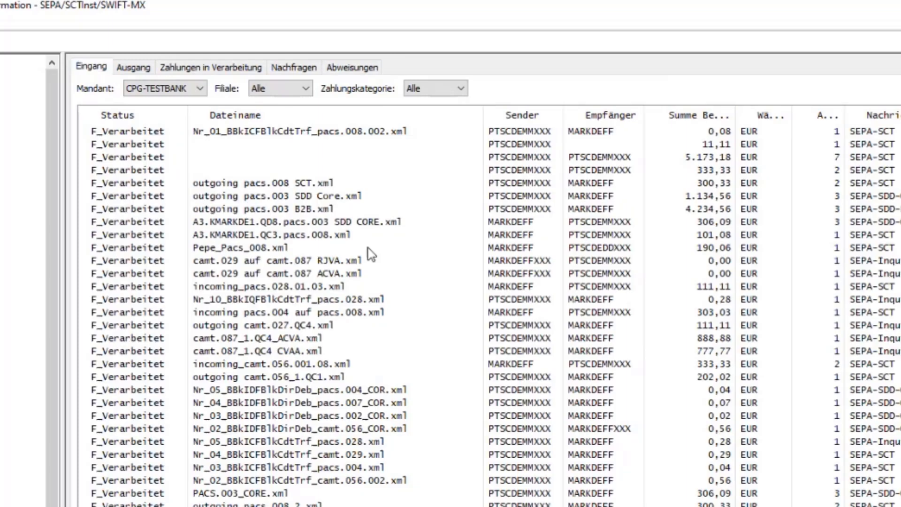
left_click(140, 69)
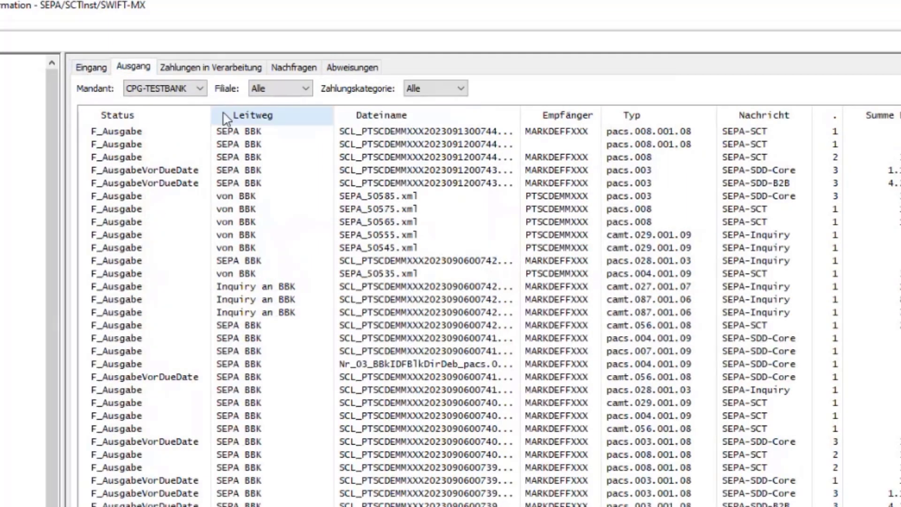
left_click(94, 69)
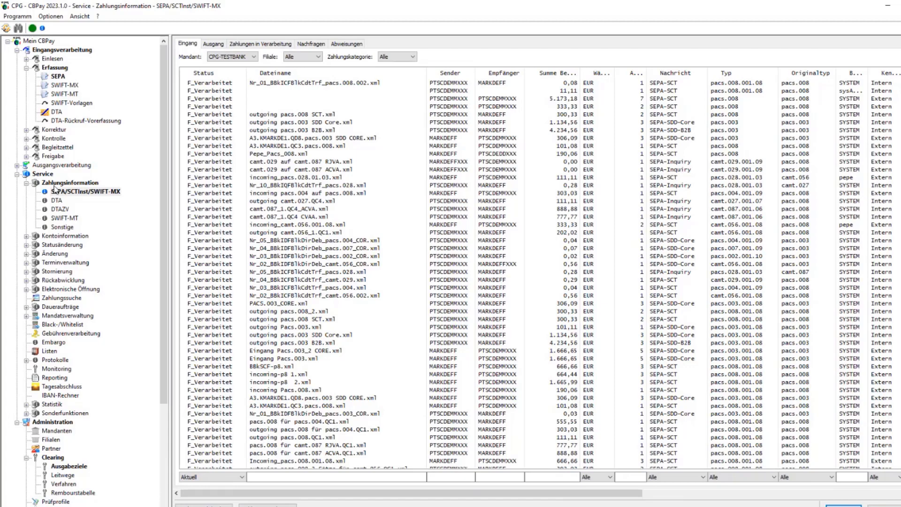
Step: Restrict both the incoming and the outgoing file overviews to Zahlungskategorie SCTInst
left_click(397, 57)
left_click(396, 83)
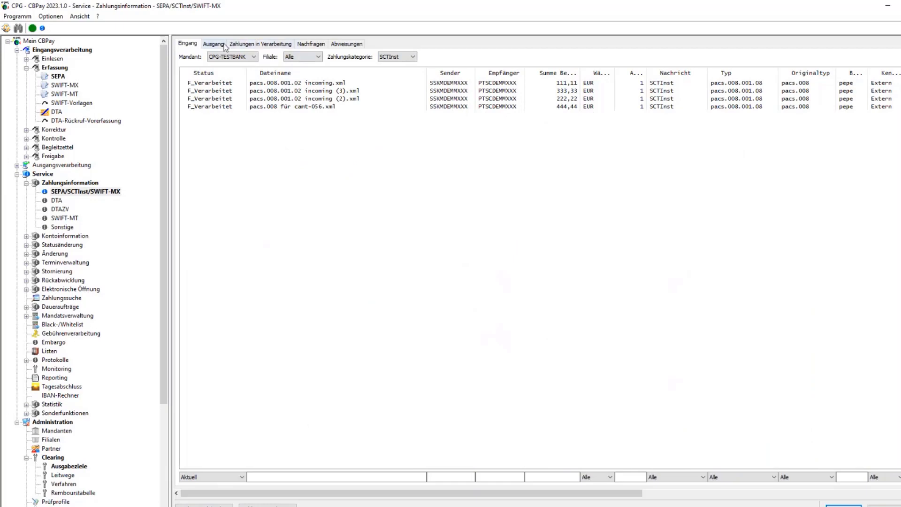
left_click(212, 44)
left_click(396, 56)
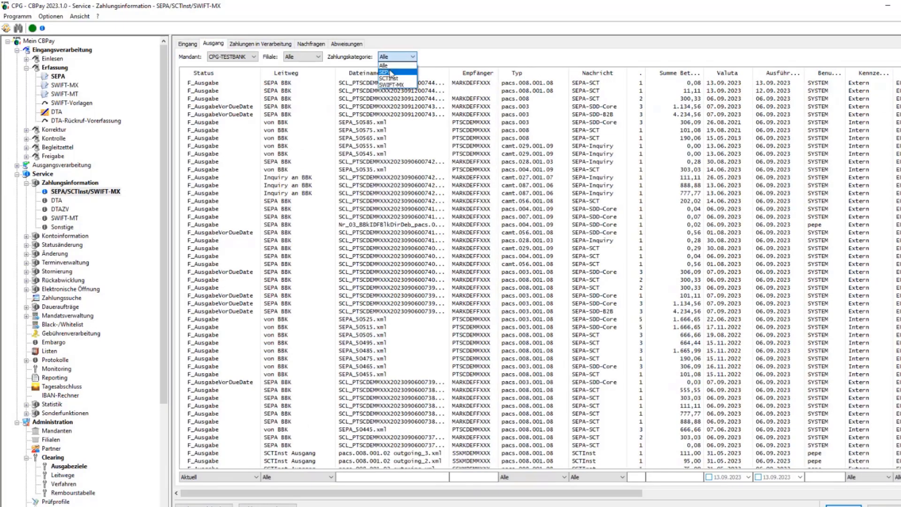
left_click(389, 81)
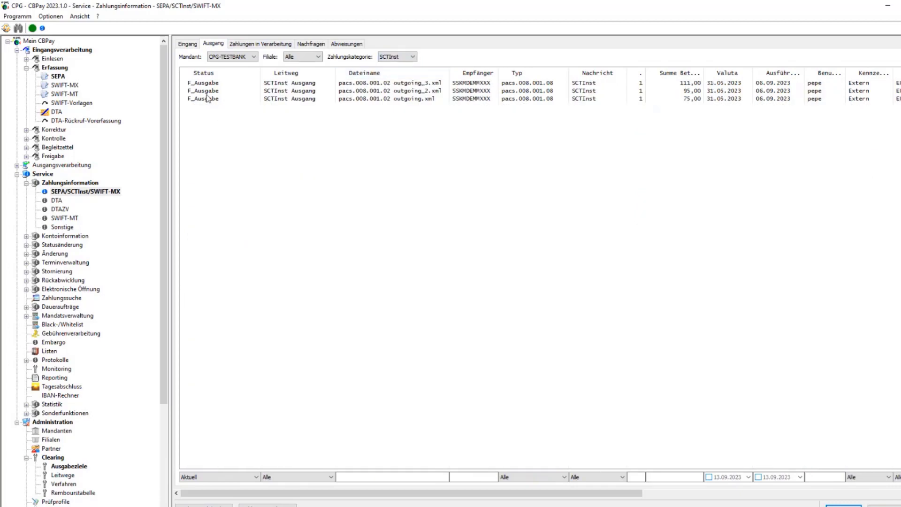
Step: Compare the SCTInst files in the Eingang overview with those in the Ausgang overview
left_click(189, 44)
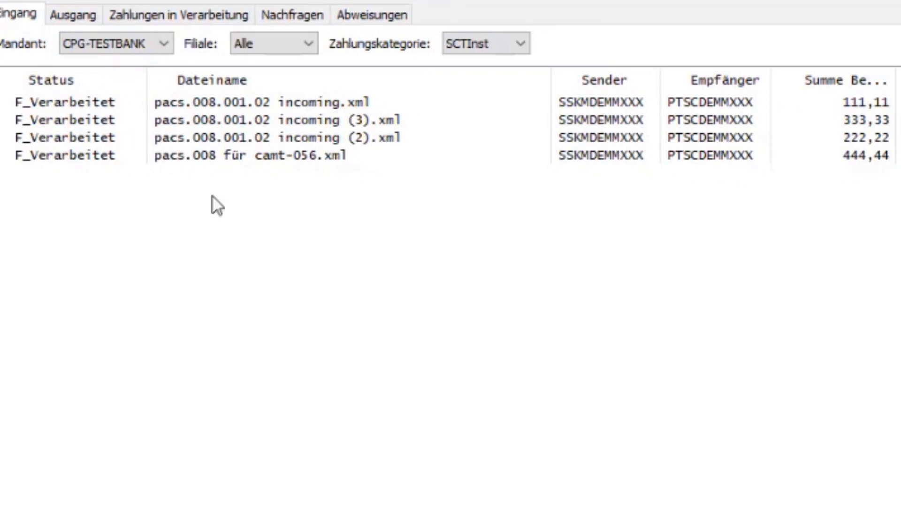
left_click(210, 110)
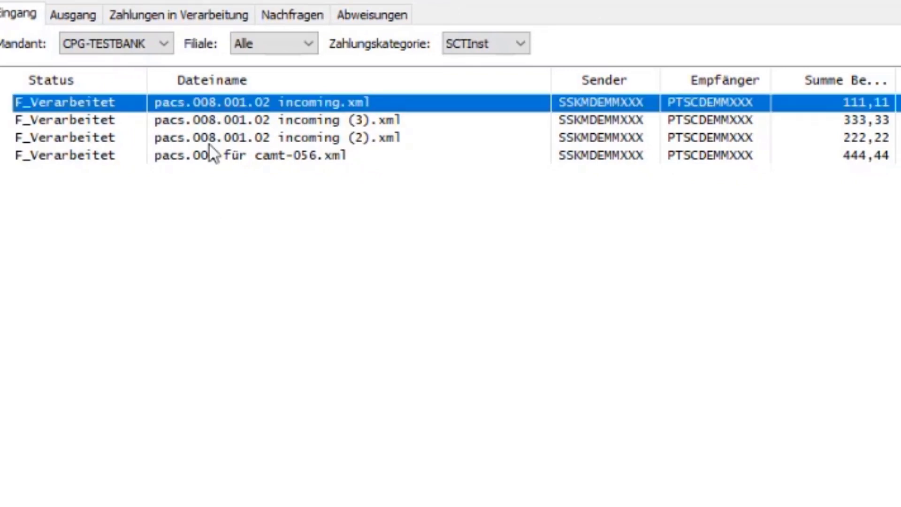
left_click(70, 16)
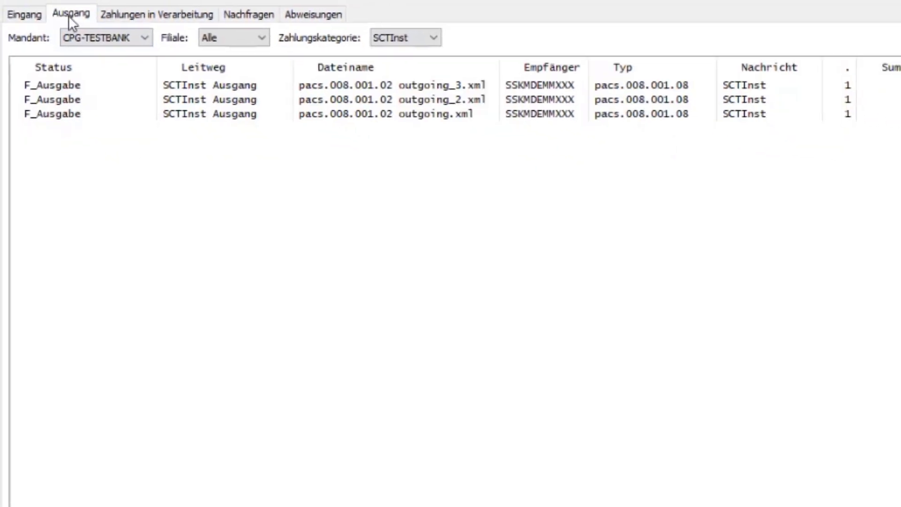
left_click(25, 14)
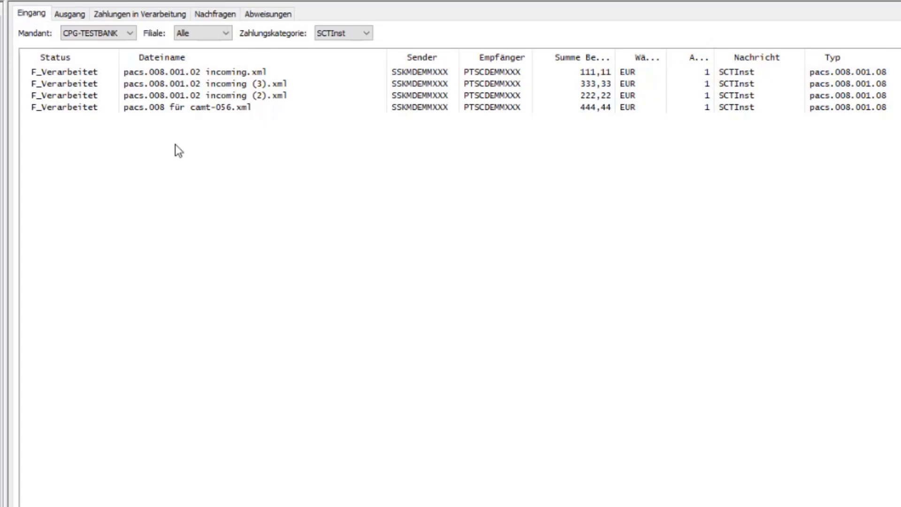
left_click(68, 14)
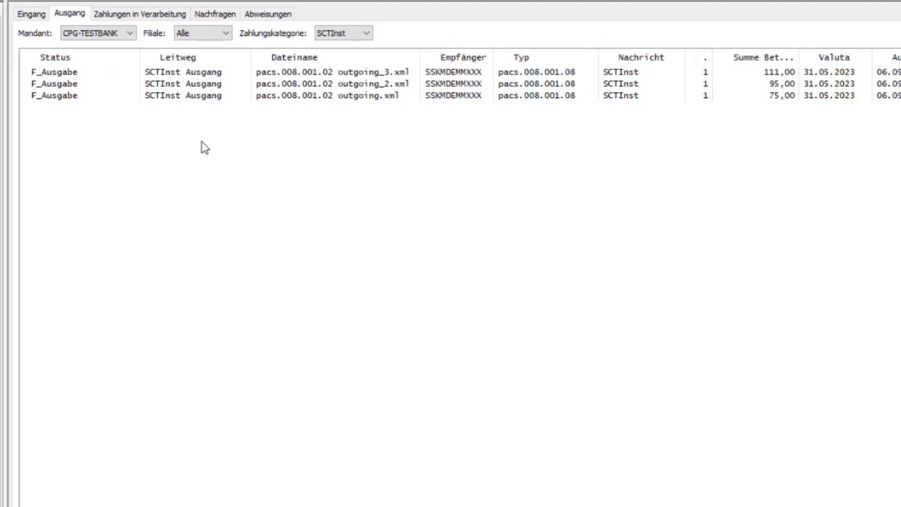
left_click(25, 16)
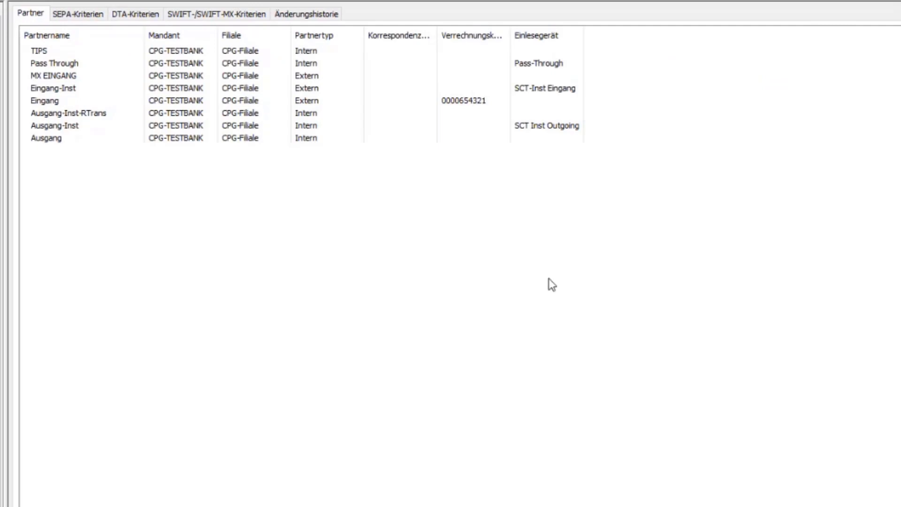
Step: Show and cancel the form for a new partner, and examine the Zahlungskategorie options of partner Ausgang-Inst
key("ctrl+n")
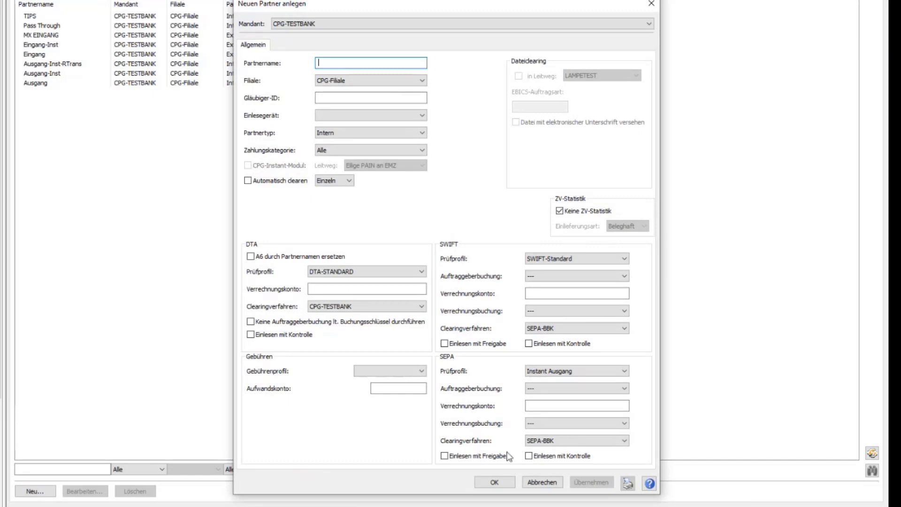
left_click(541, 484)
double_click(50, 75)
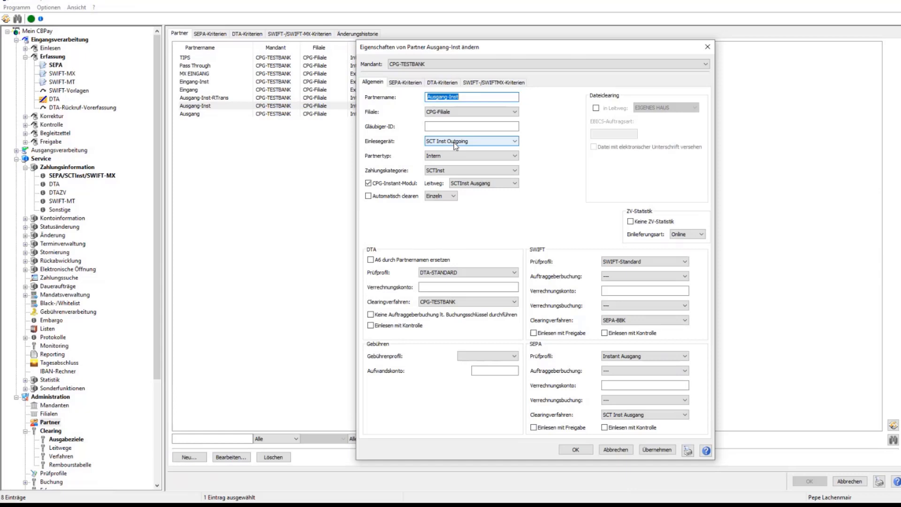
left_click(441, 172)
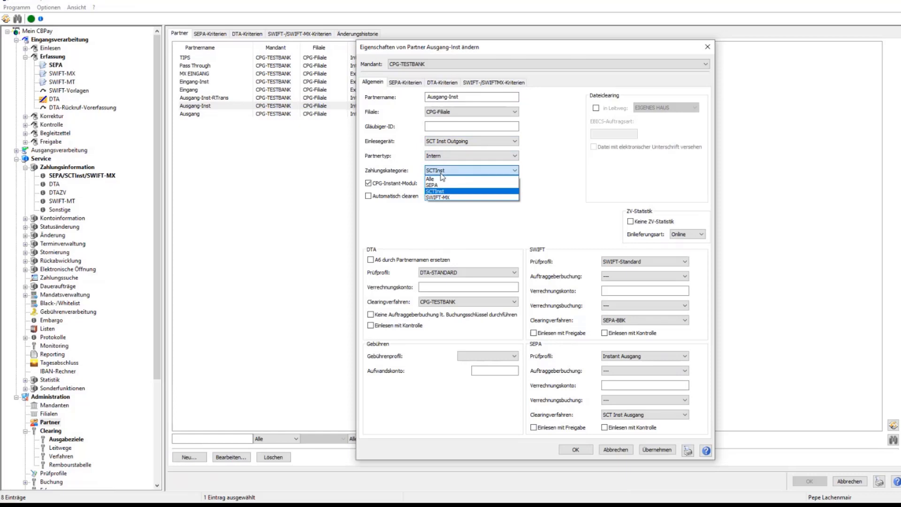
left_click(441, 173)
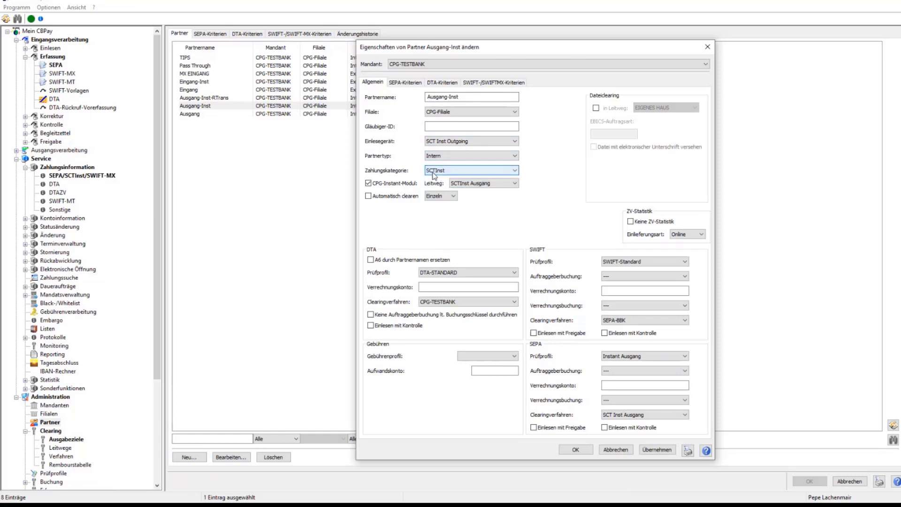
left_click(386, 173)
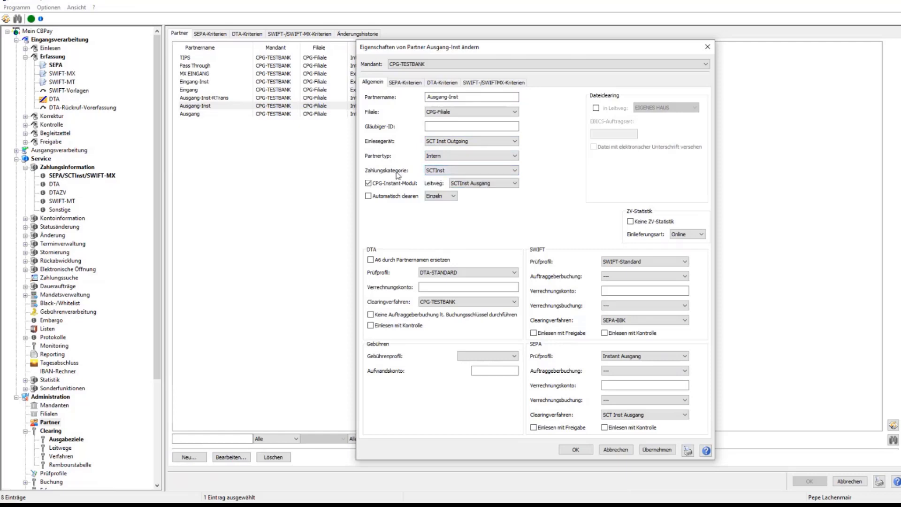
left_click(444, 174)
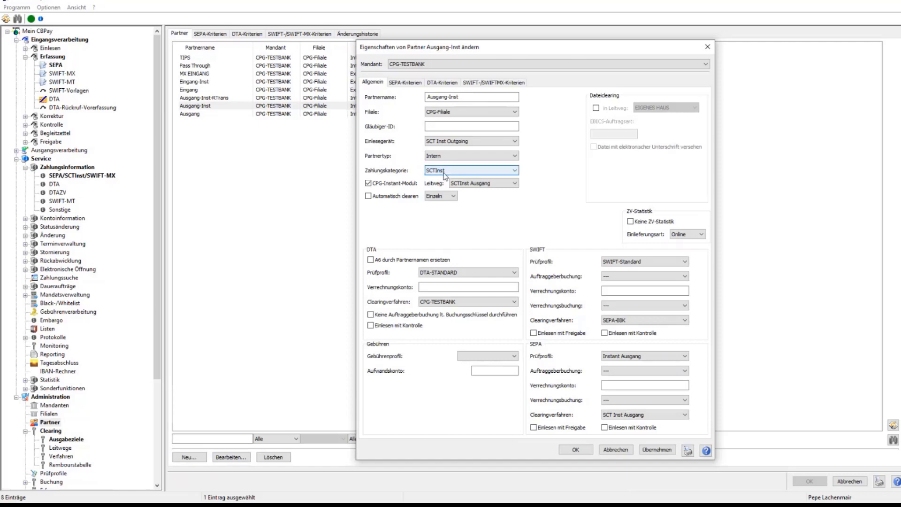
left_click(443, 174)
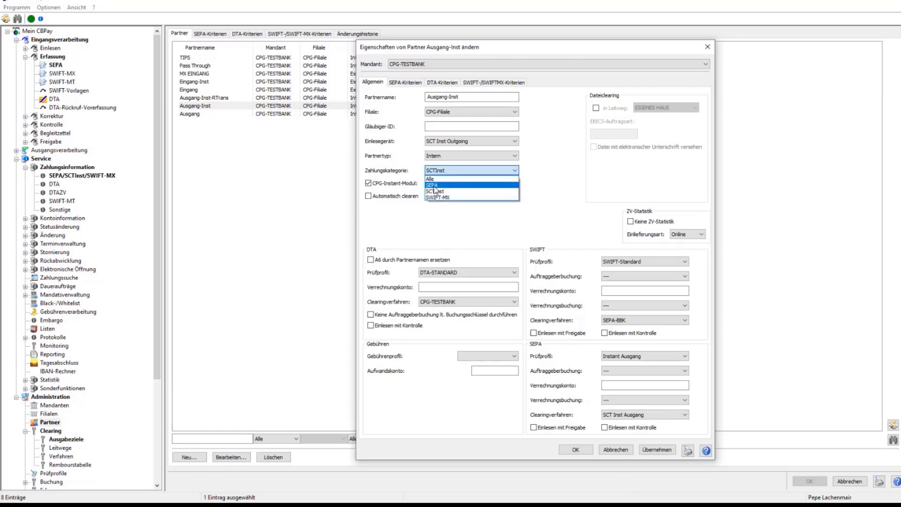
left_click(406, 157)
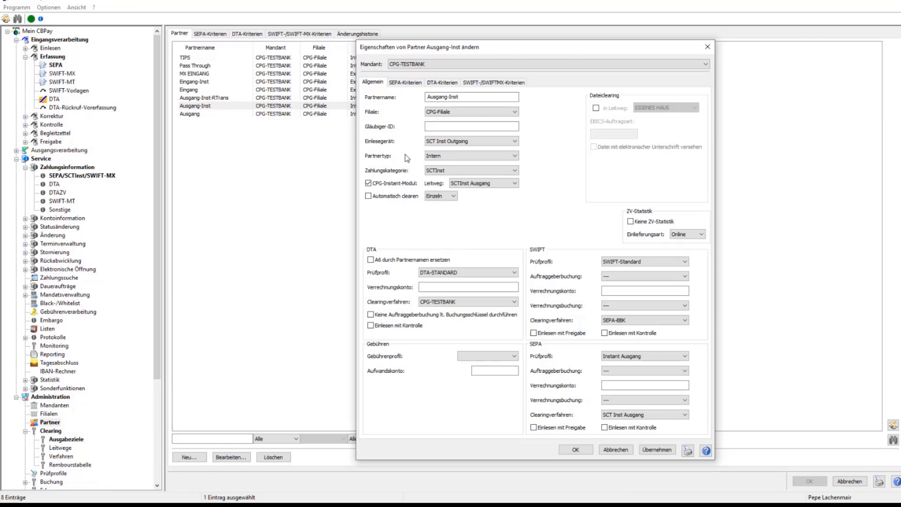
Step: Switch CPG-Instant-Modul off and back on for partner Ausgang-Inst, and leave its properties without saving
left_click(369, 184)
left_click(368, 184)
left_click(615, 449)
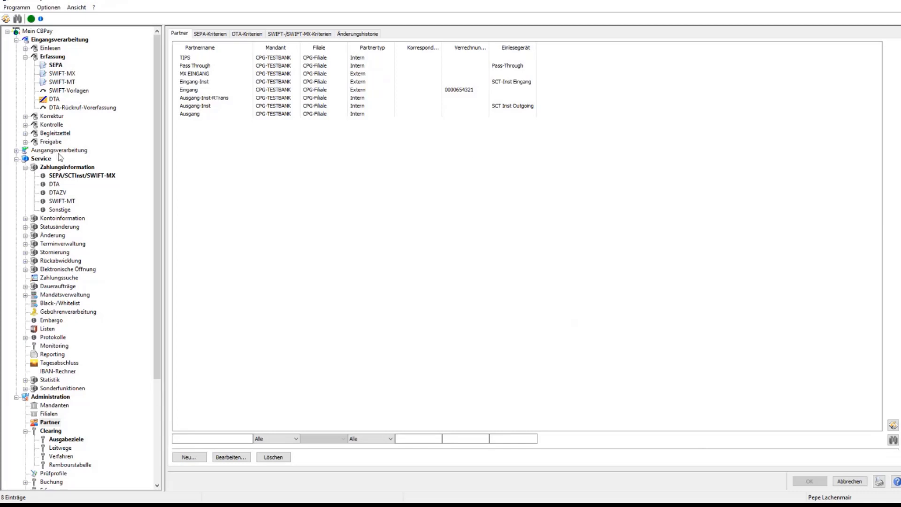
Step: Revisit the SCTInst incoming and outgoing files under Zahlungsinformation, and inspect the properties of partner Eingang-Inst
left_click(72, 176)
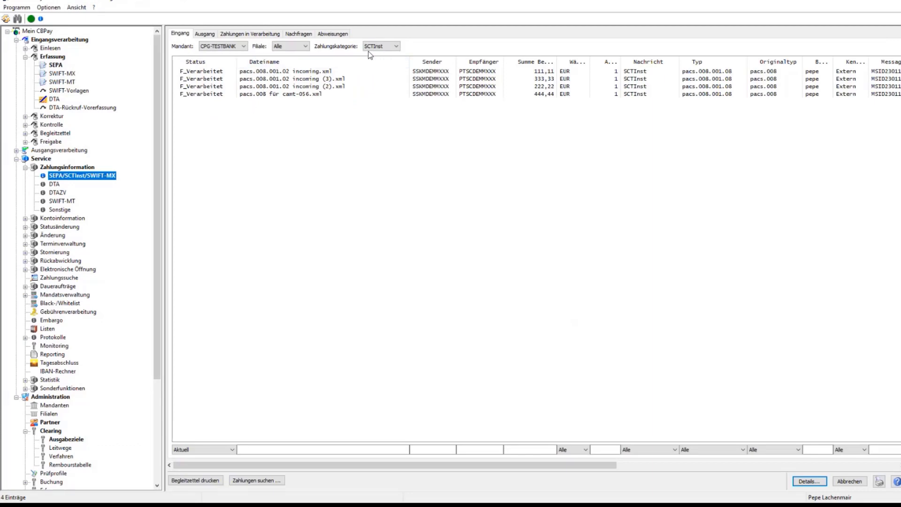
left_click(204, 33)
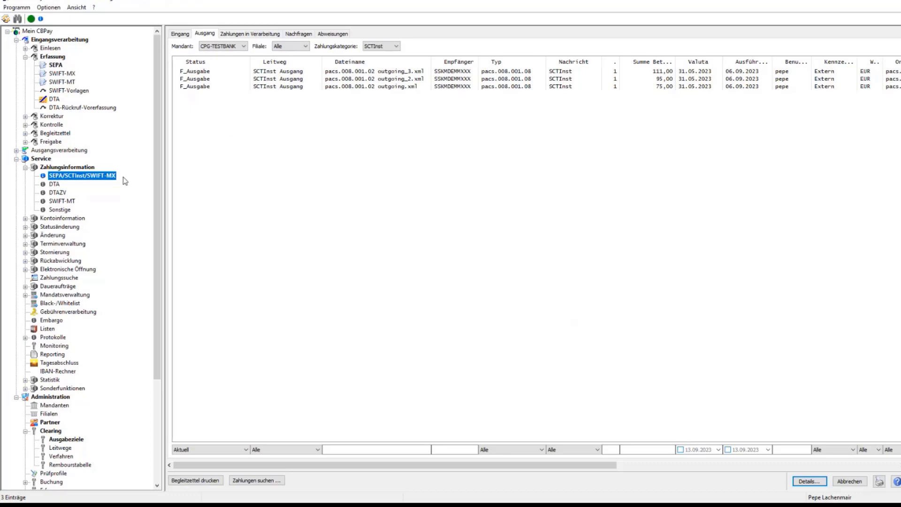
left_click(51, 422)
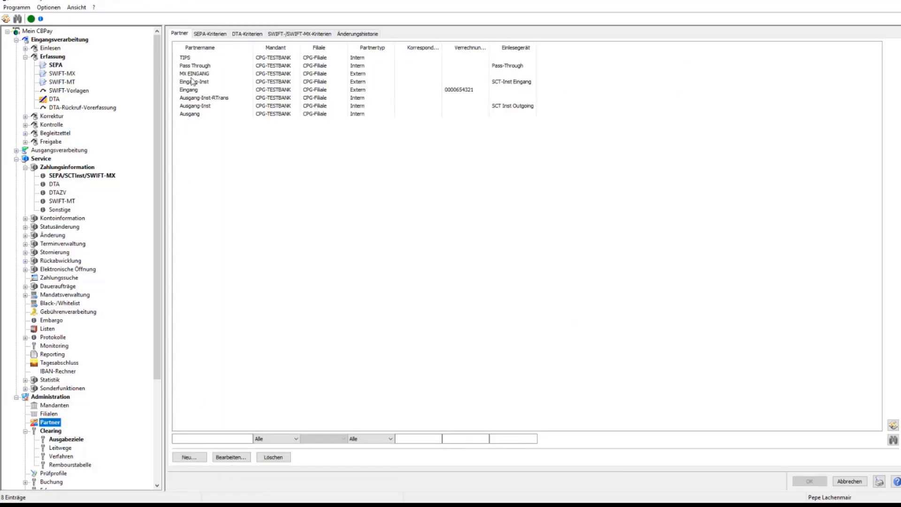
double_click(189, 82)
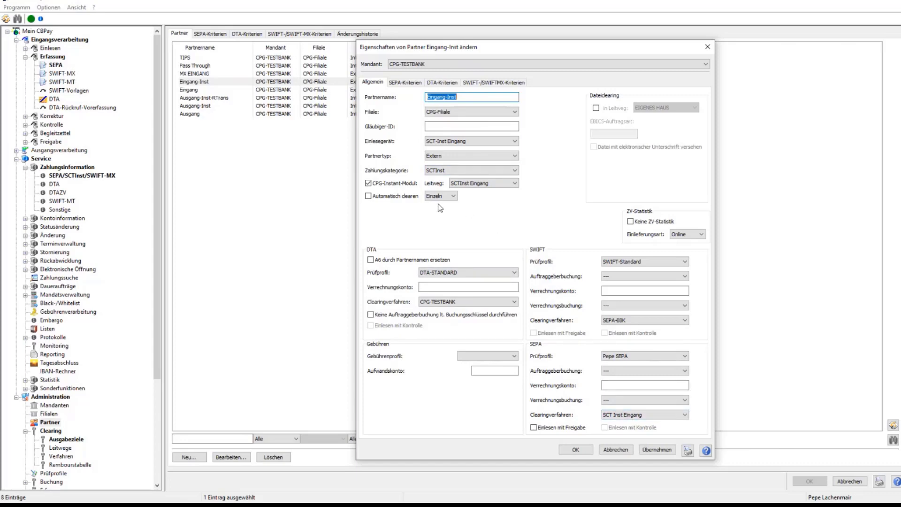
left_click(623, 450)
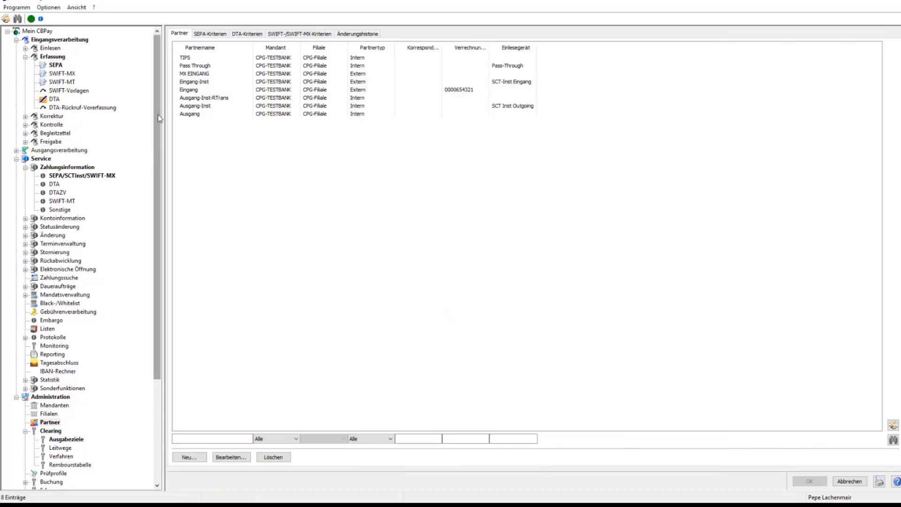
Step: Collapse the Administration area, and look up the SEPA payments awaiting Kontrolle in the Monitoring overview
left_click_drag(157, 114, 183, 302)
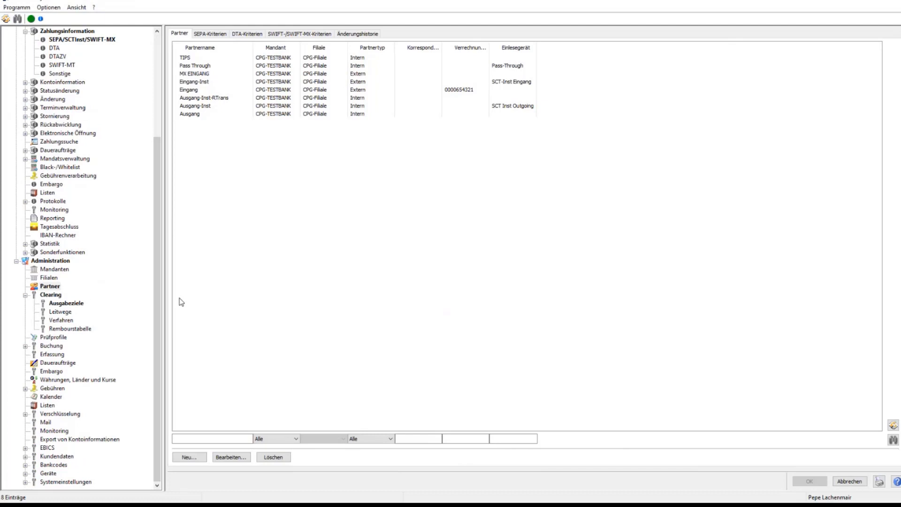
left_click(16, 261)
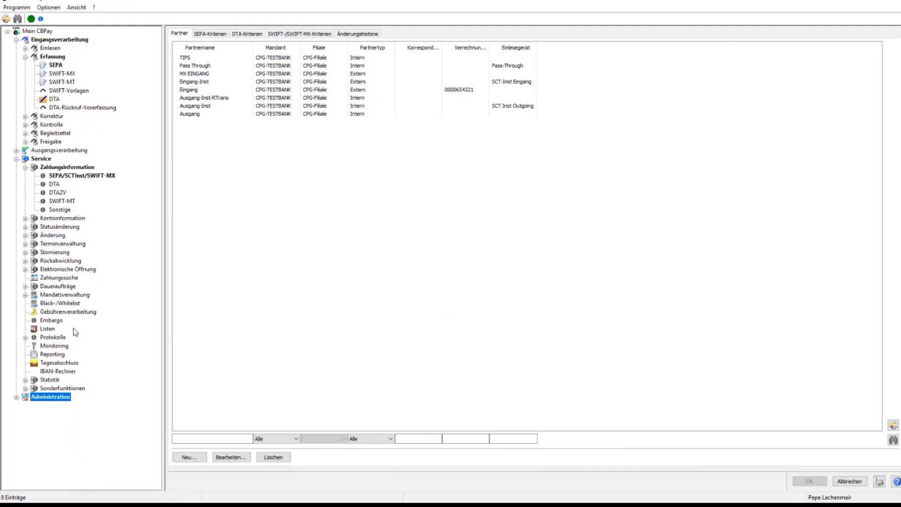
left_click(54, 345)
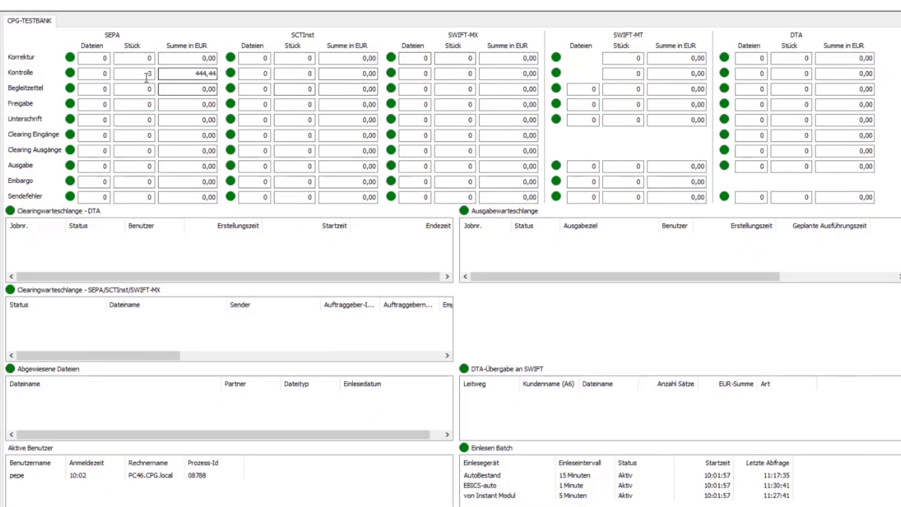
double_click(184, 75)
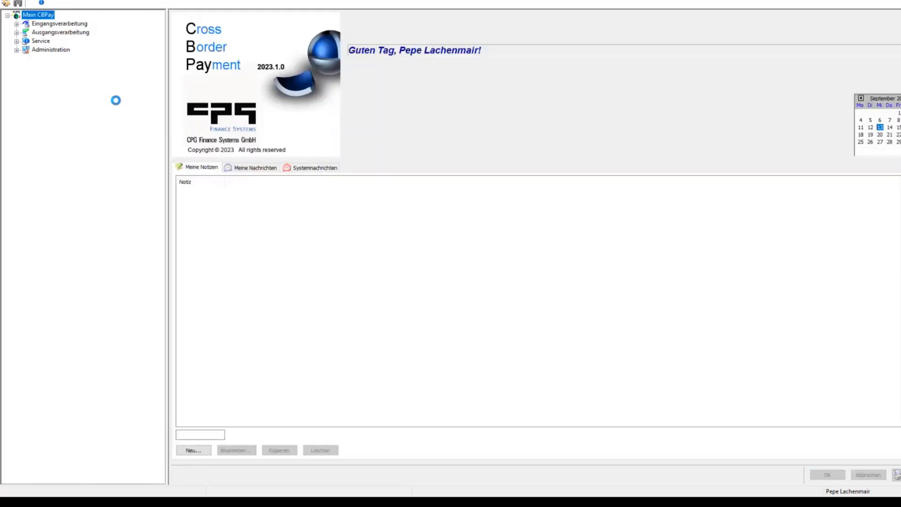
Step: Run an EBICS-Einzelabfrage for Mandant CPG-TESTBANK with Bankverbindung Bundesbank
left_click(16, 24)
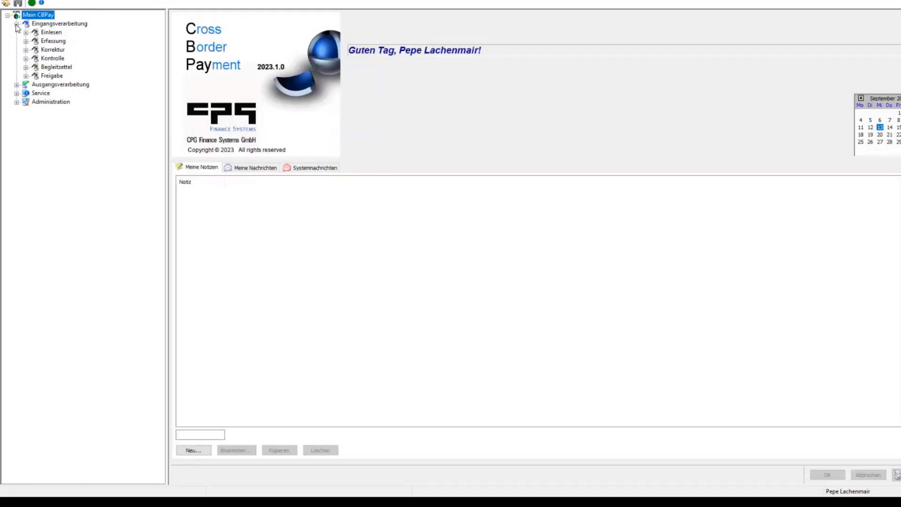
left_click(25, 32)
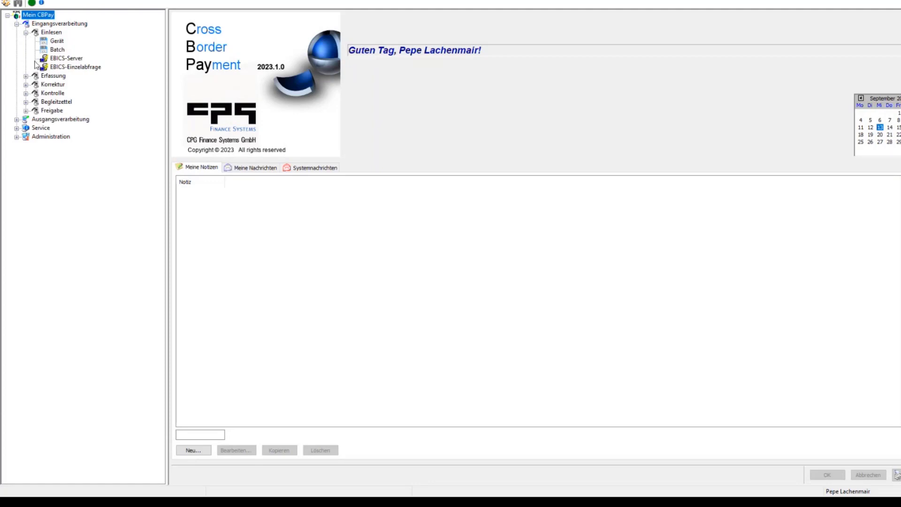
left_click(77, 67)
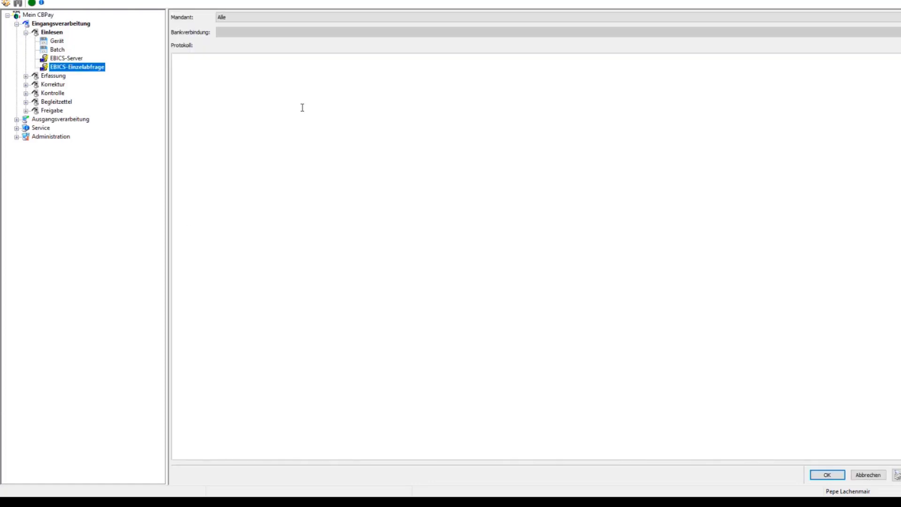
left_click(235, 18)
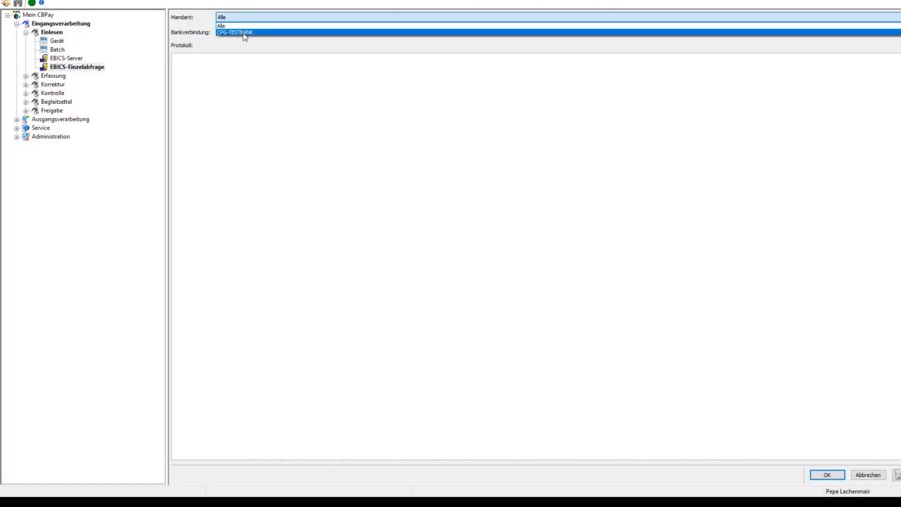
left_click(243, 32)
left_click(243, 33)
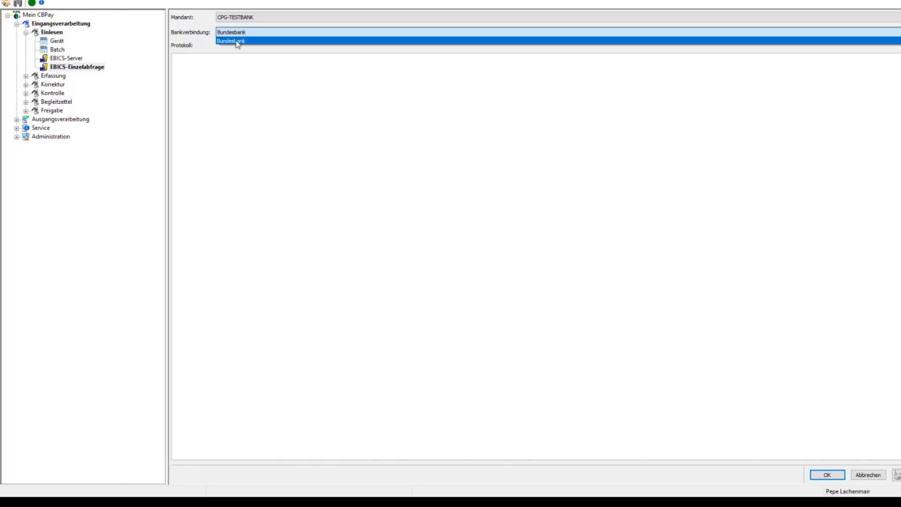
left_click(234, 41)
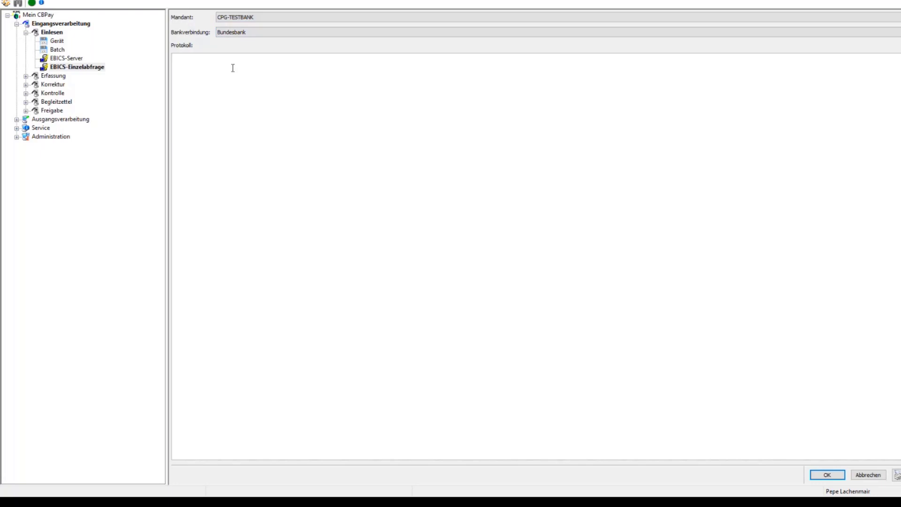
left_click(230, 32)
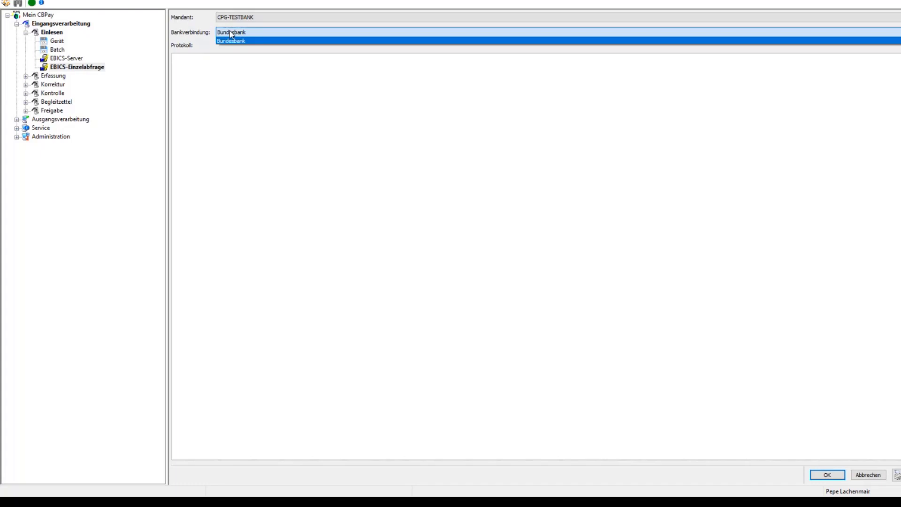
left_click(826, 477)
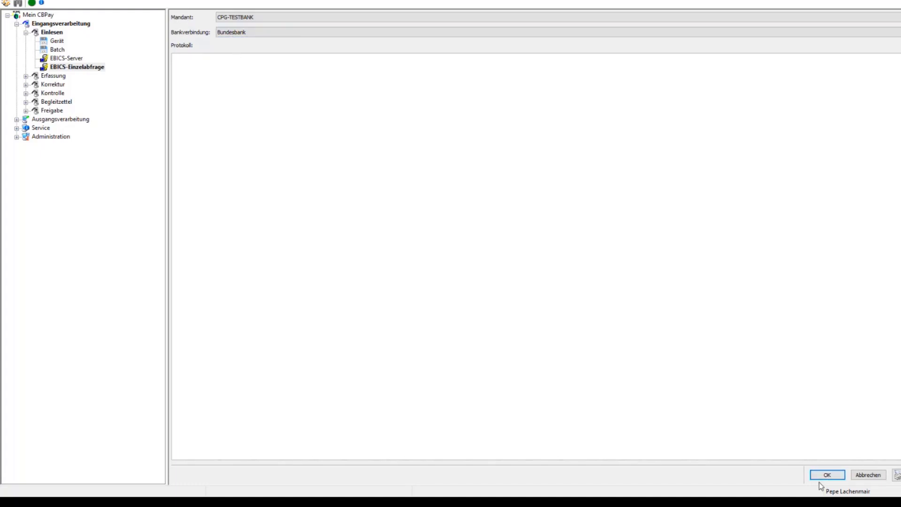
left_click(823, 476)
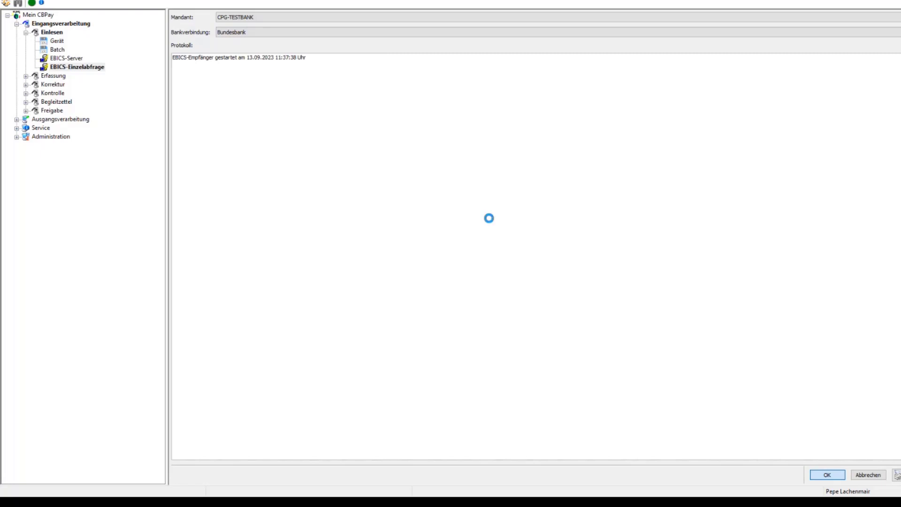